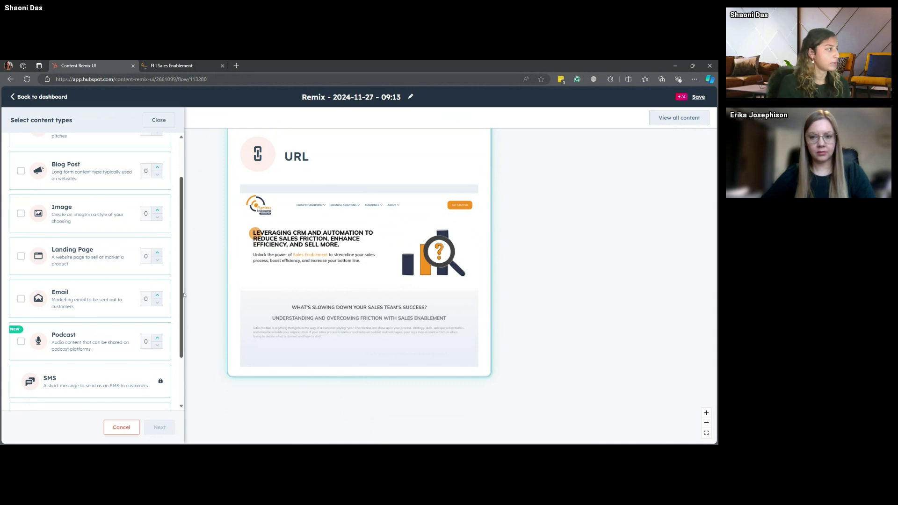
Select Blog Post and Email as content types for the remix.
left_click_drag(185, 296, 183, 263)
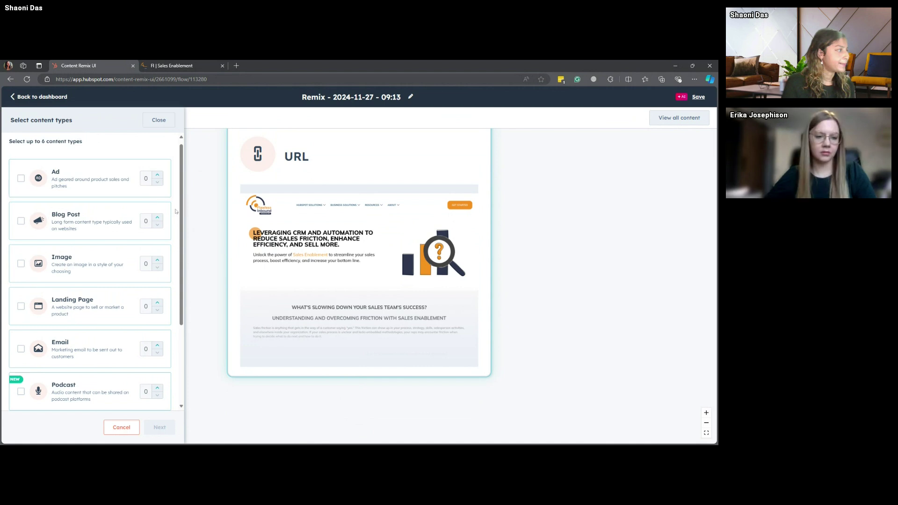
left_click(21, 224)
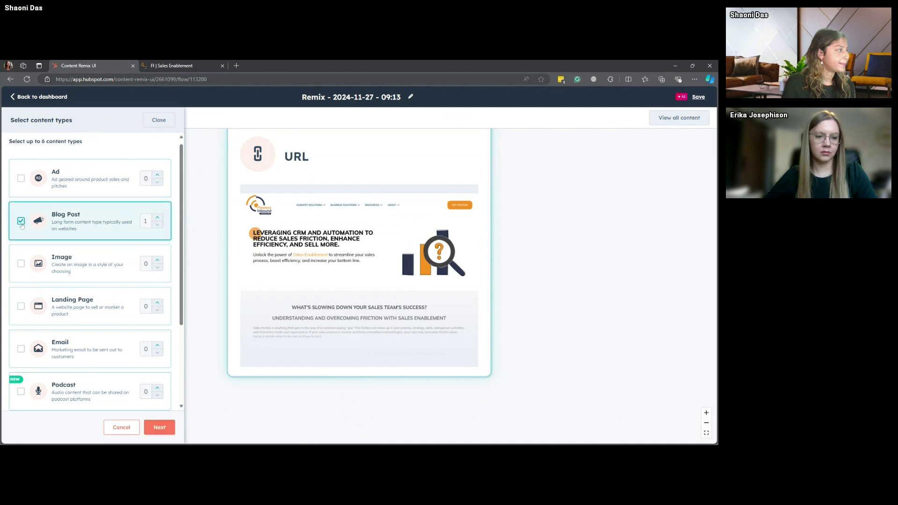
scroll(28, 280, "down", 1)
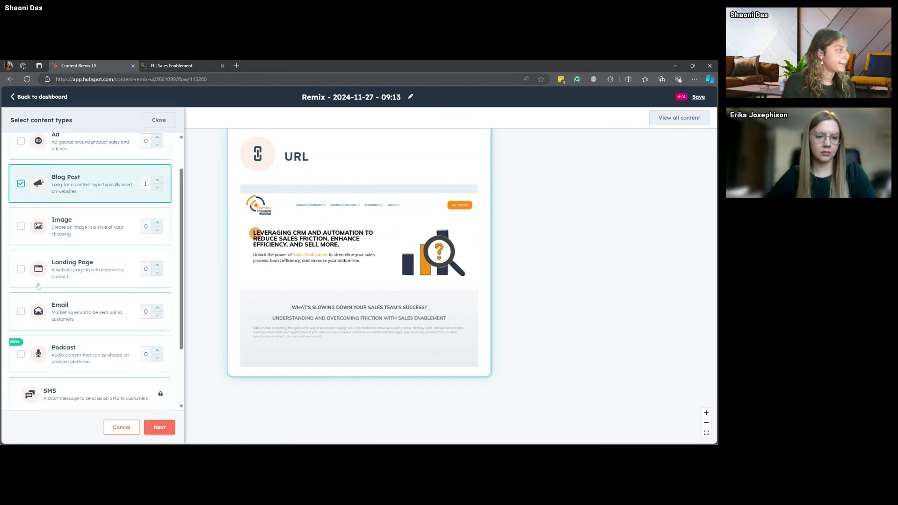
left_click(21, 312)
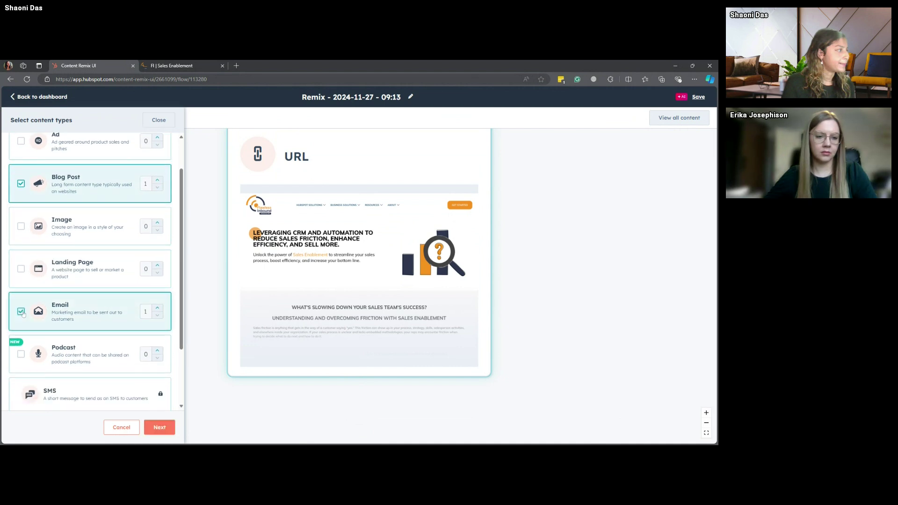
Set the number of emails to generate to 4.
left_click(158, 310)
left_click(159, 311)
left_click(158, 309)
left_click(159, 310)
left_click(158, 309)
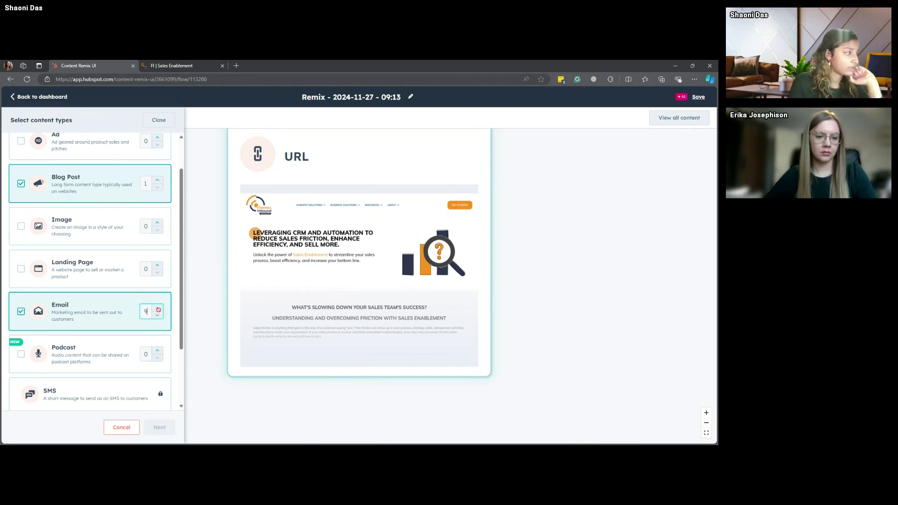
left_click(159, 309)
left_click(159, 309)
left_click(159, 316)
left_click(160, 315)
left_click(159, 316)
left_click(159, 316)
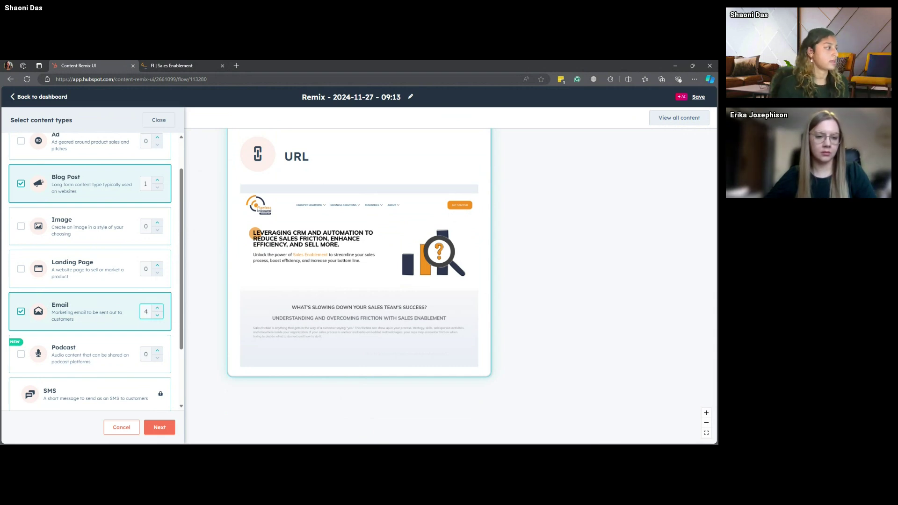
Add Social as a content type and set its quantity to 2.
left_click_drag(179, 265, 178, 309)
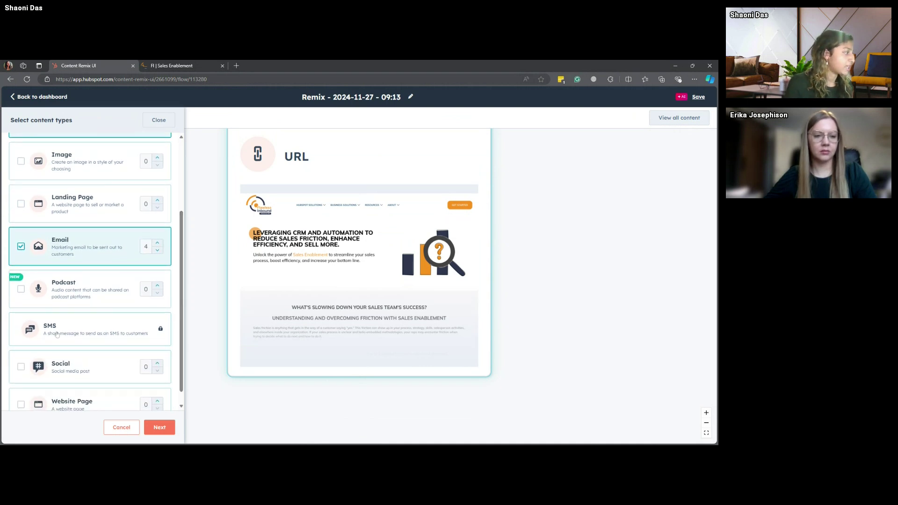
left_click(99, 373)
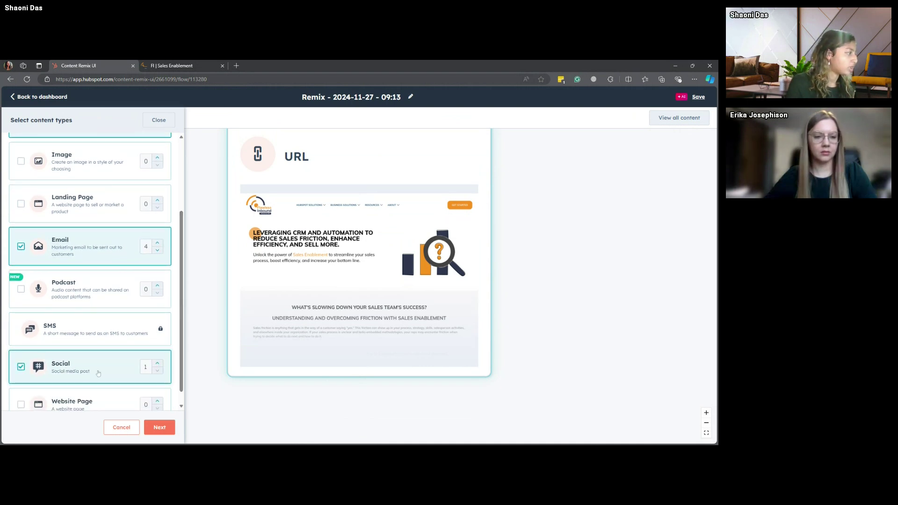
left_click(158, 365)
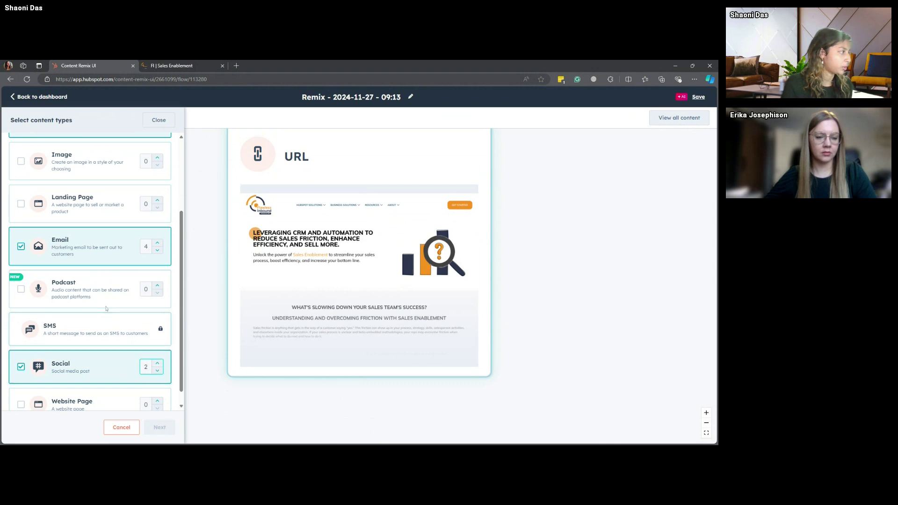
Reduce the Email quantity to 1 so the selection fits the content limit.
left_click(157, 250)
left_click(158, 250)
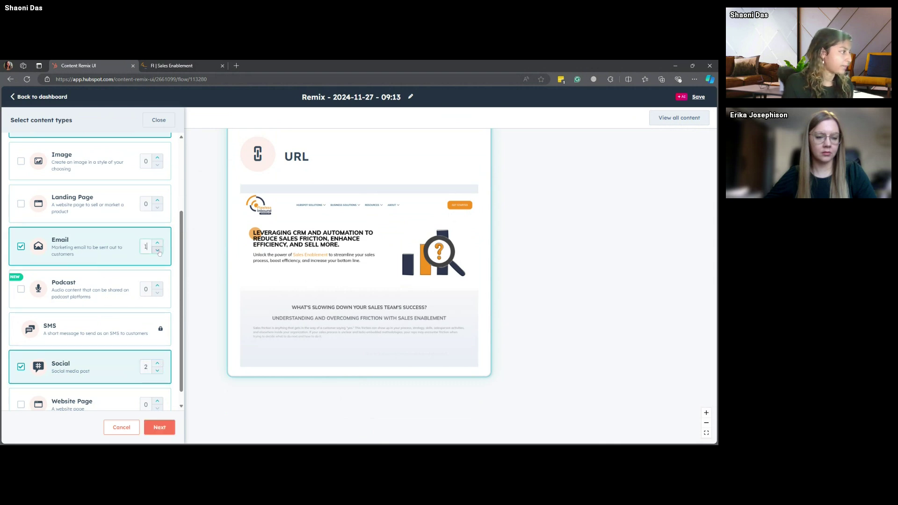
left_click(157, 250)
Review the Sales Enablement source page and the chosen content types before continuing.
scroll(121, 251, "up", 3)
scroll(124, 255, "down", 3)
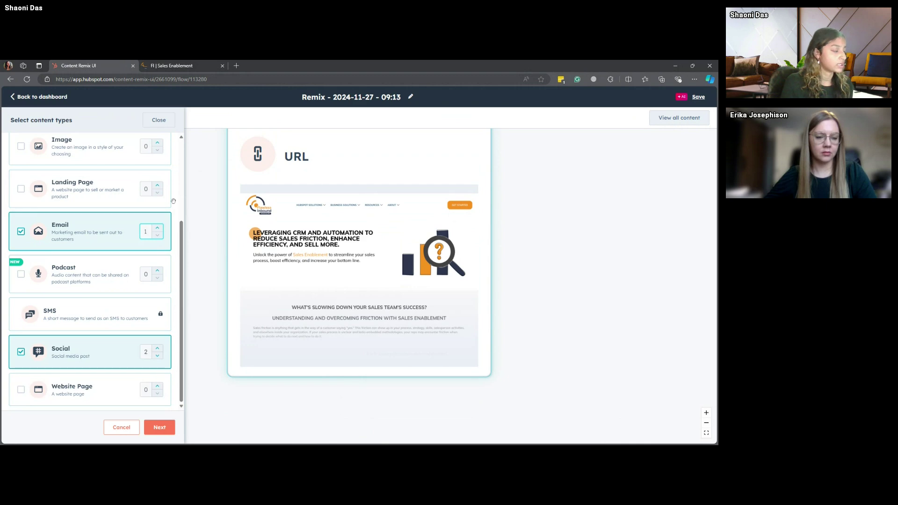
left_click(415, 200)
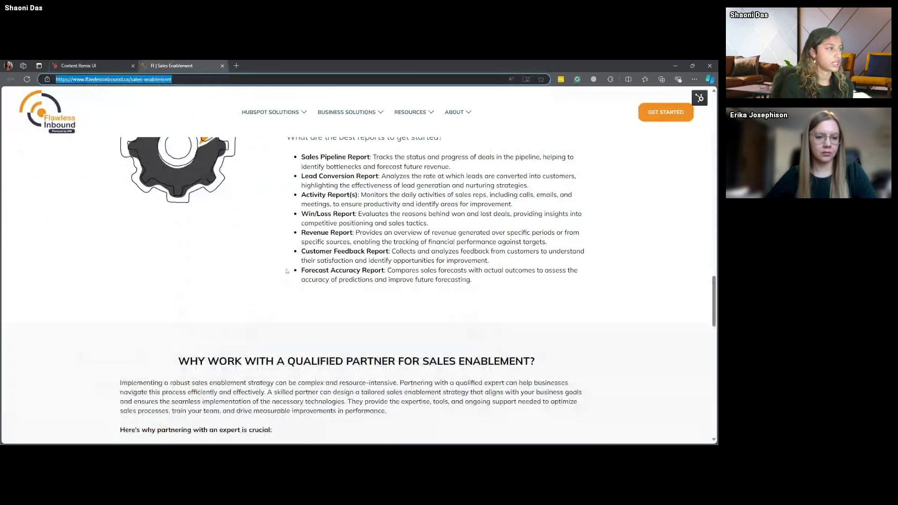
scroll(471, 248, "down", 5)
left_click_drag(713, 362, 631, 153)
left_click(80, 63)
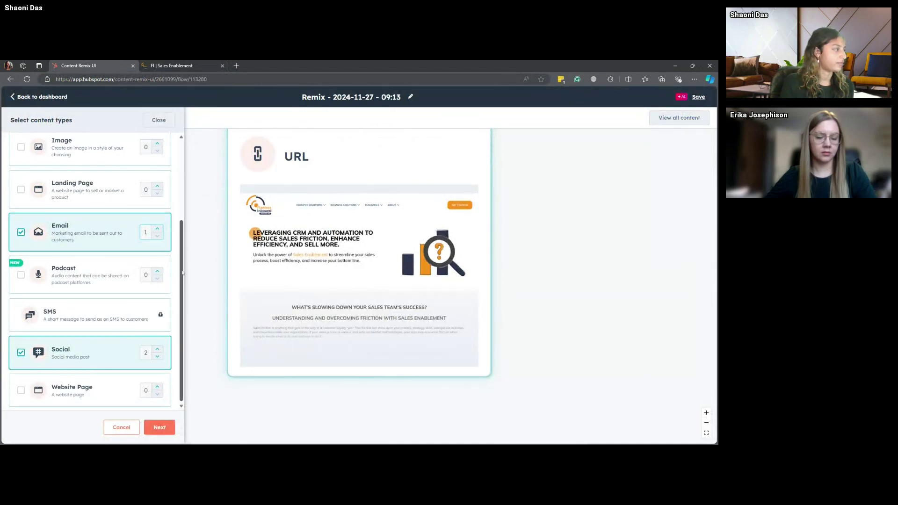
scroll(62, 267, "up", 2)
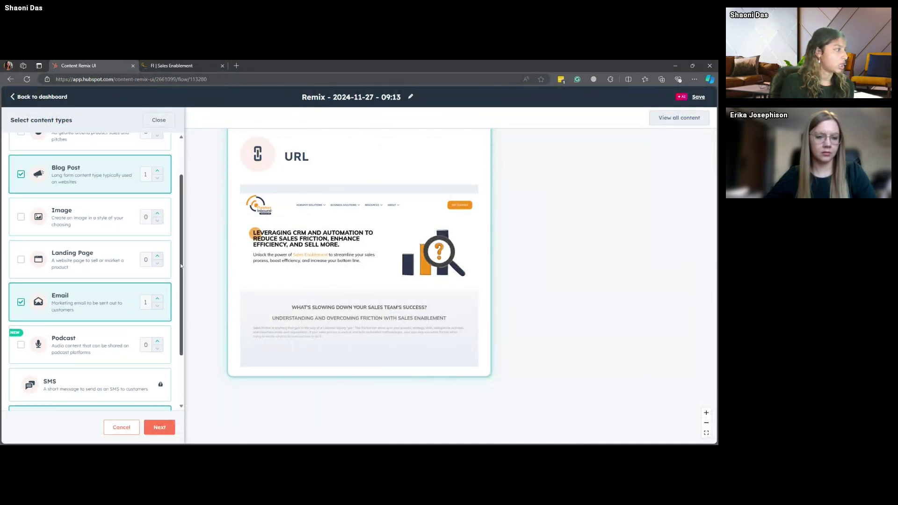
scroll(179, 303, "down", 2)
Continue to the attributes and enter the blog objective "Make the tone more informative, educational, and the CTA is about joining our Sales Enablement HubSpot User Group".
left_click(161, 432)
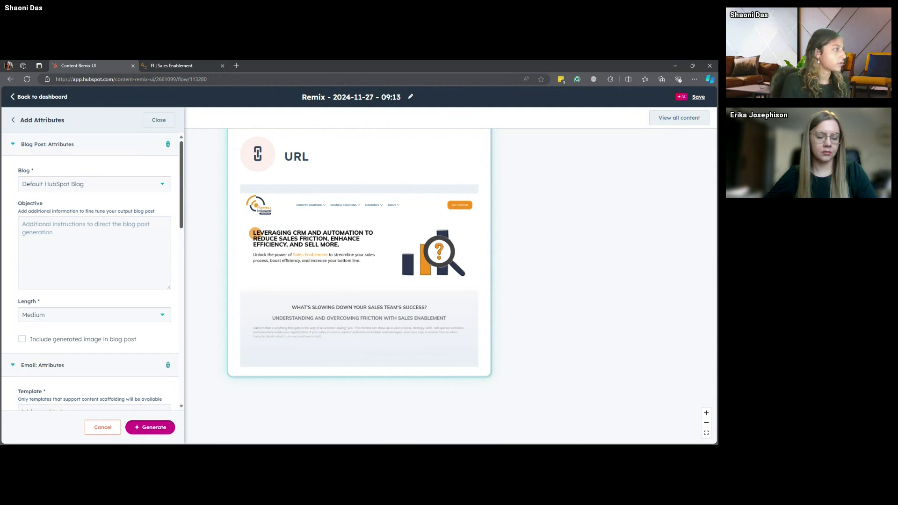
left_click(23, 224)
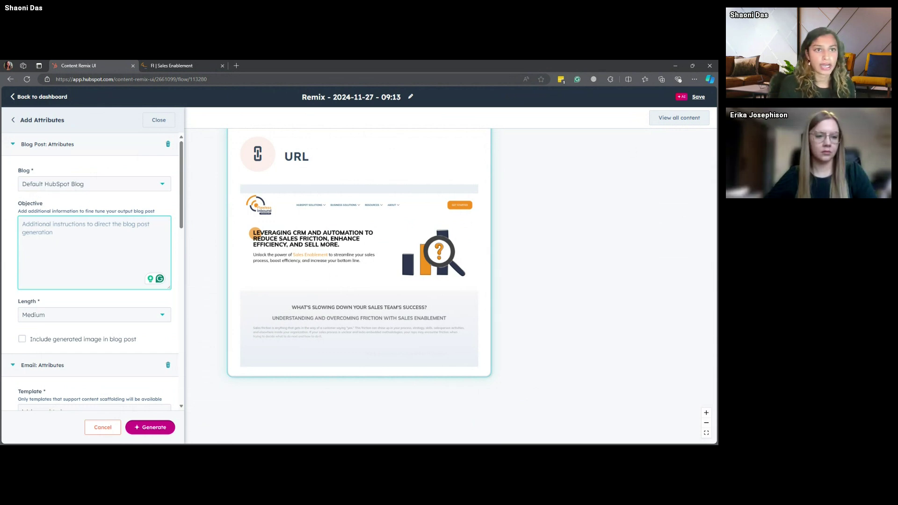
key("alt+Tab")
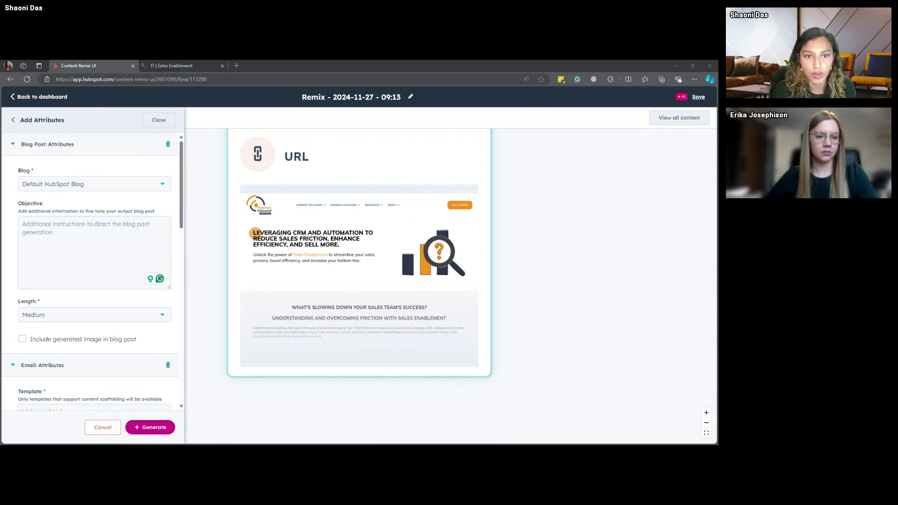
key("alt+Tab")
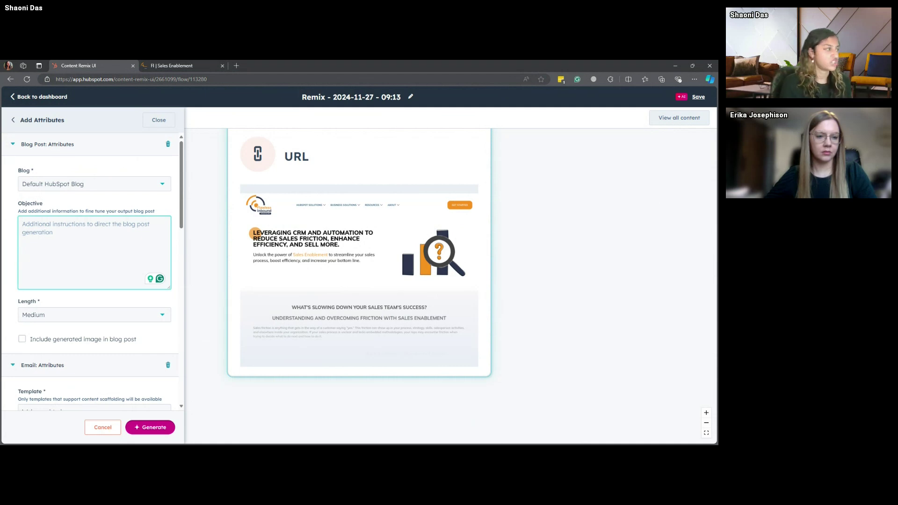
type("Make t")
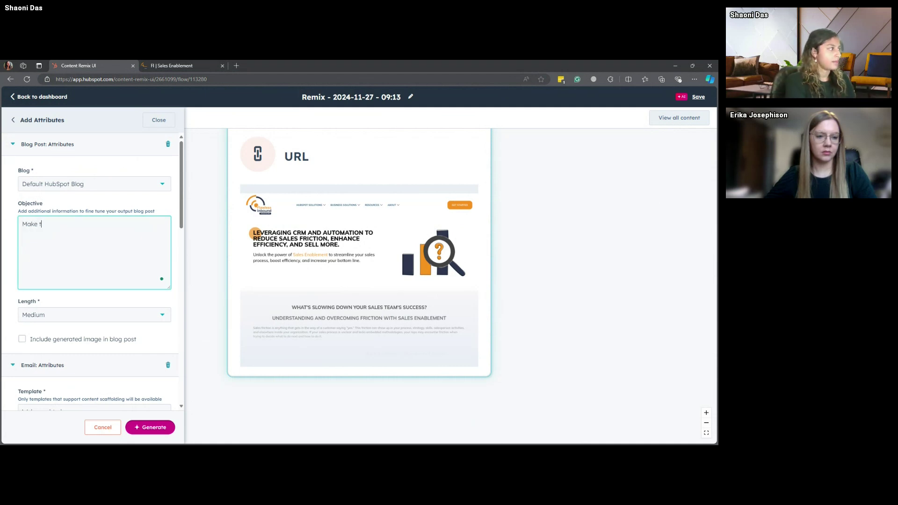
type("he tone more informative")
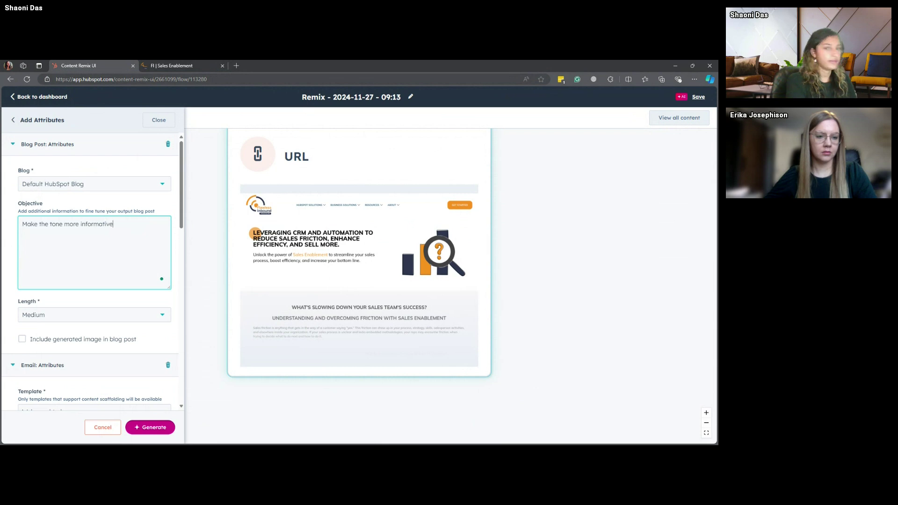
type(", educational,")
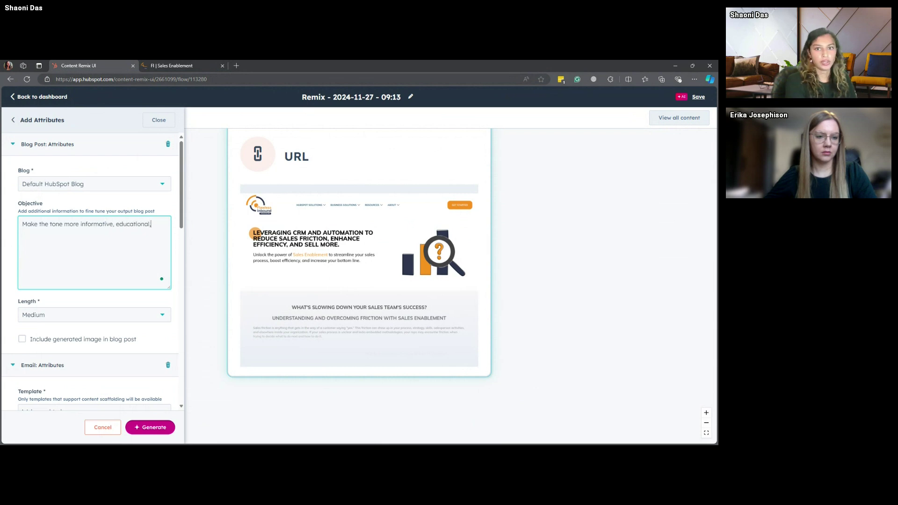
type(" and")
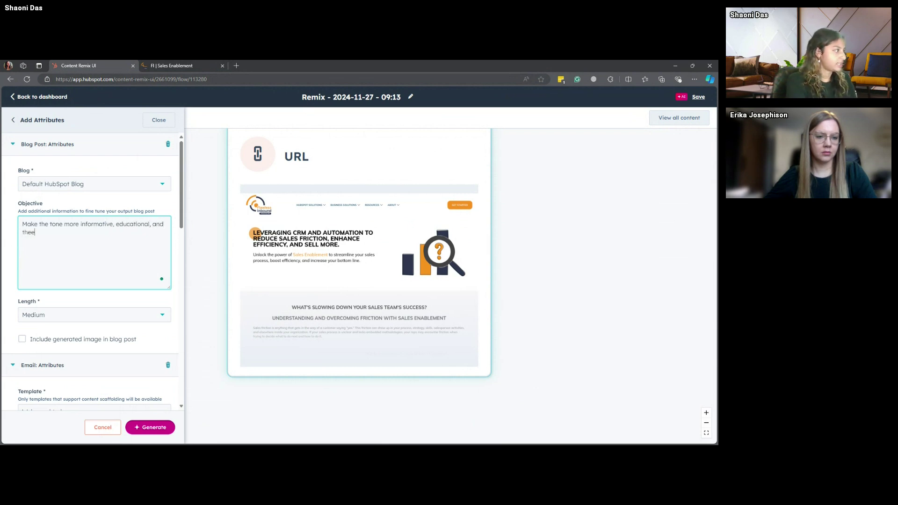
type(" the CTA")
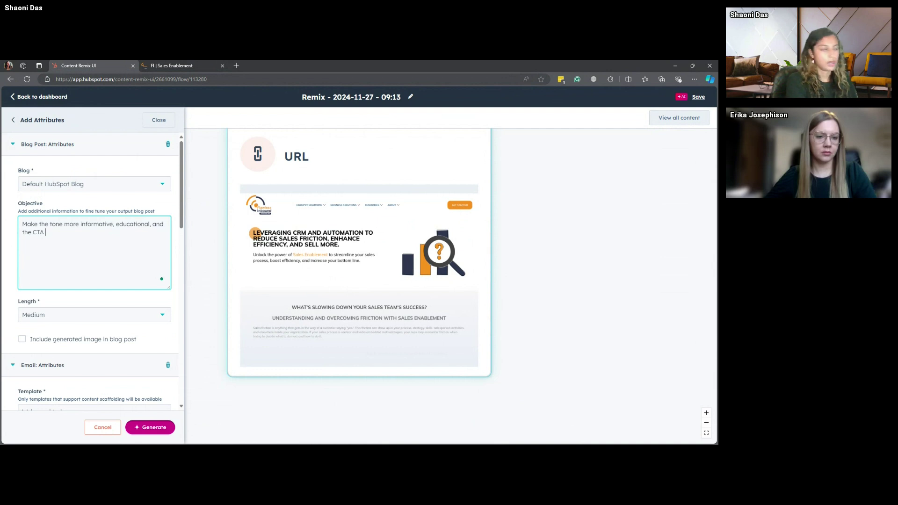
type(" is about jo")
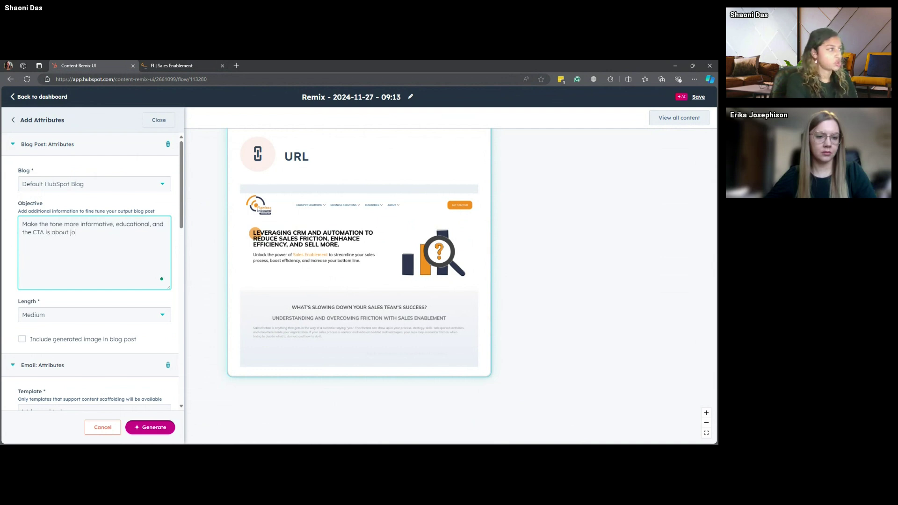
type("ining our Sales Enable")
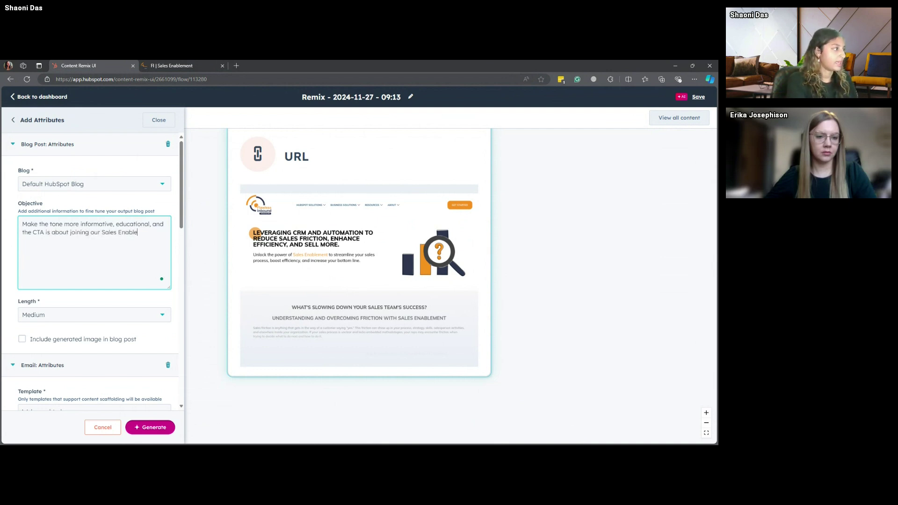
type("ment HubSpo")
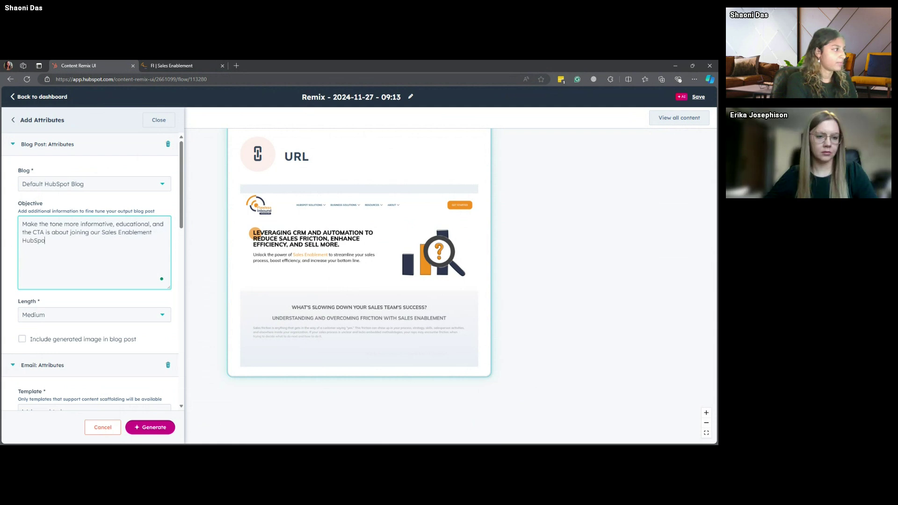
type("t User Group")
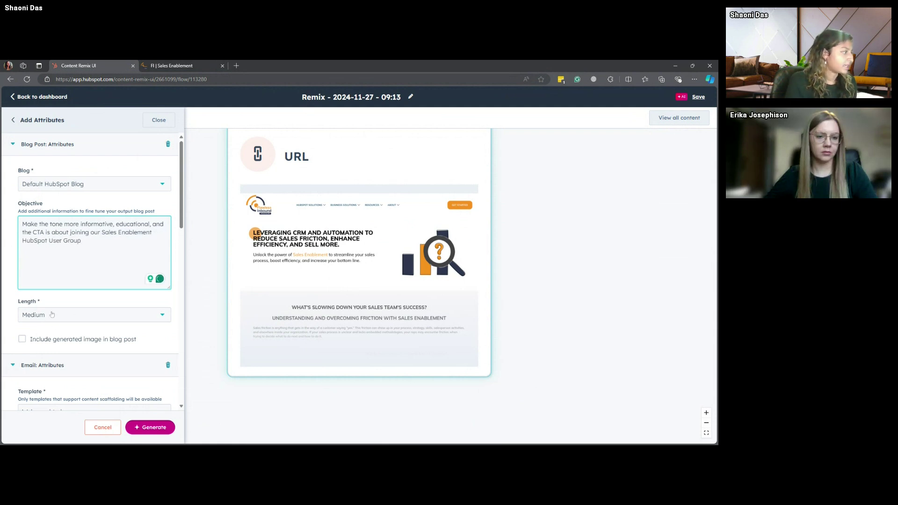
Enter the email objective "Make the email more casual, light-hearted, and focused towards 2025 - CTA should be about following our social media accounts".
scroll(183, 241, "down", 3)
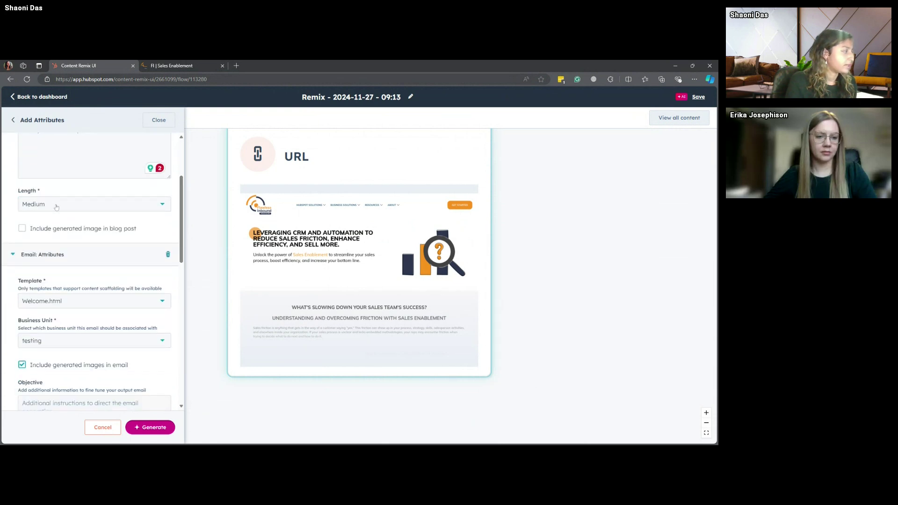
scroll(112, 279, "down", 1)
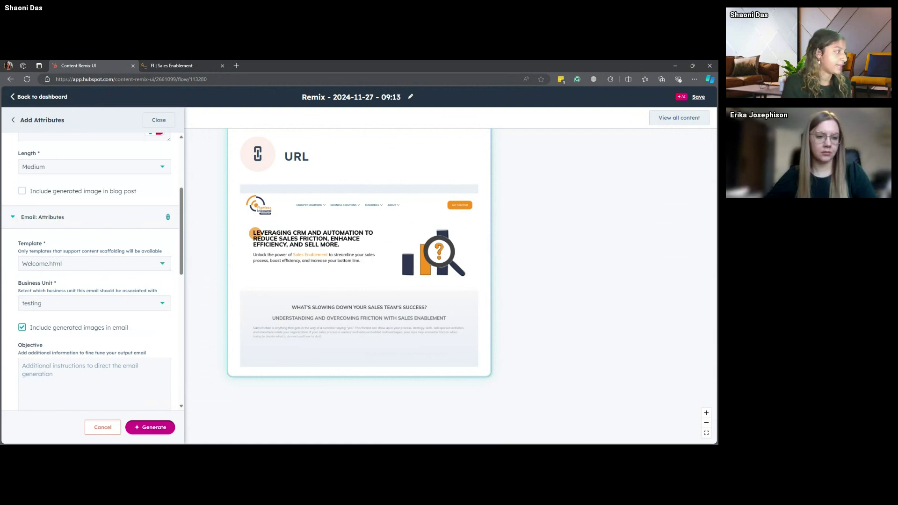
left_click(120, 336)
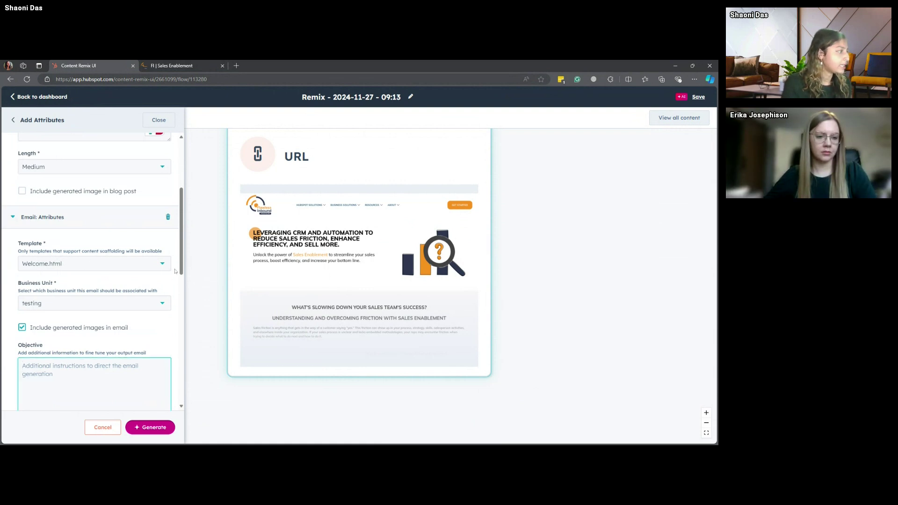
scroll(175, 271, "down", 2)
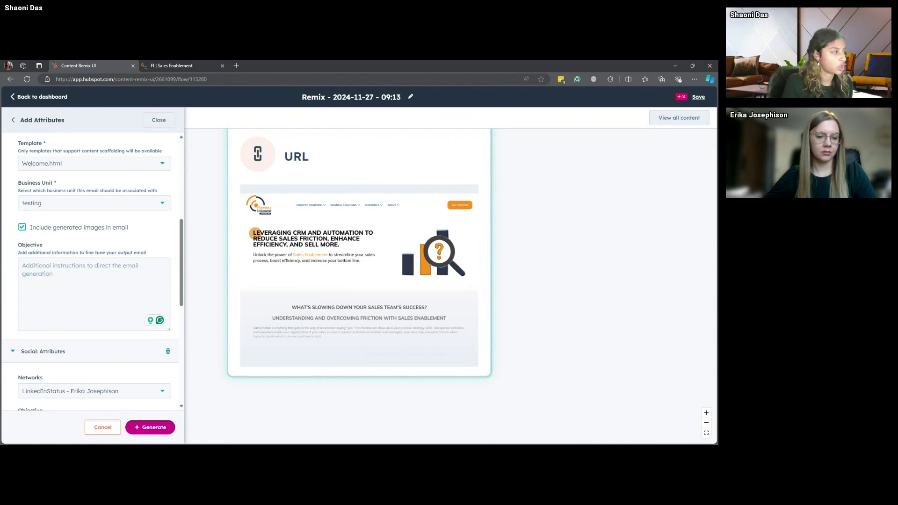
left_click(23, 265)
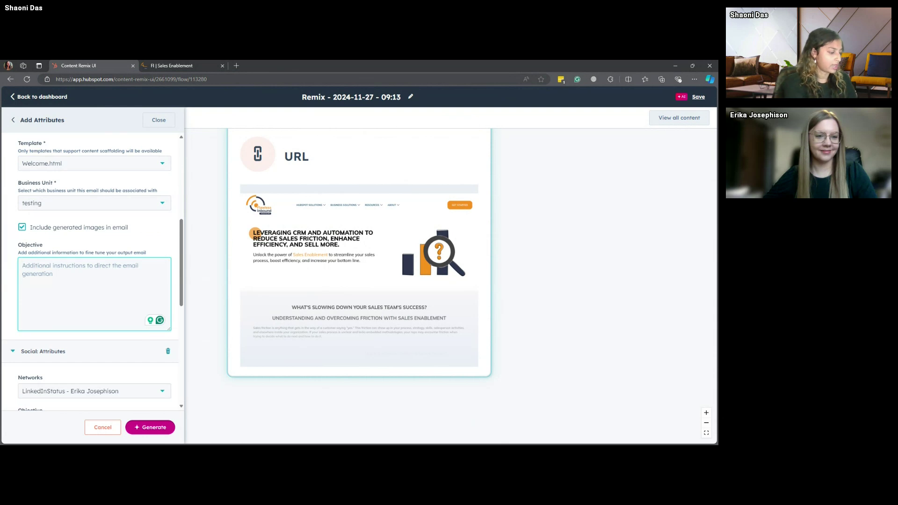
type("Make the em")
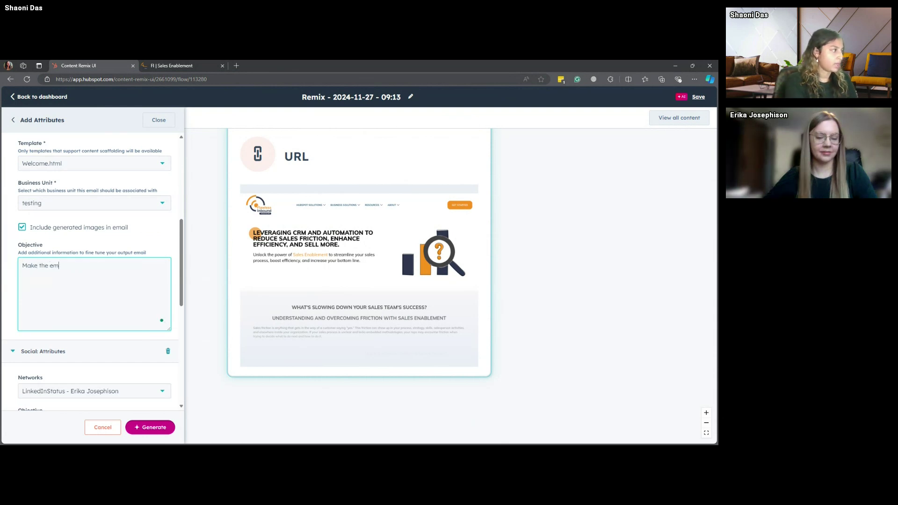
type("ail more casual, ")
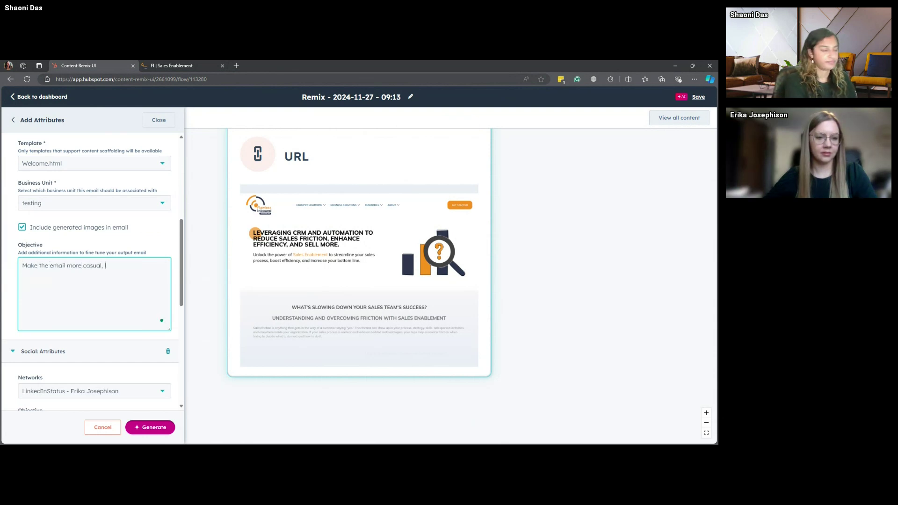
type("light-hearted, a")
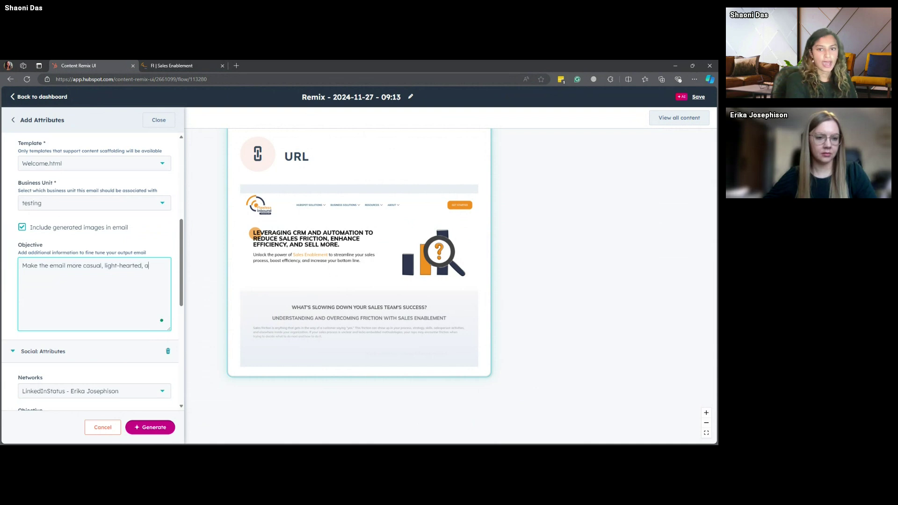
type("nd focused toward")
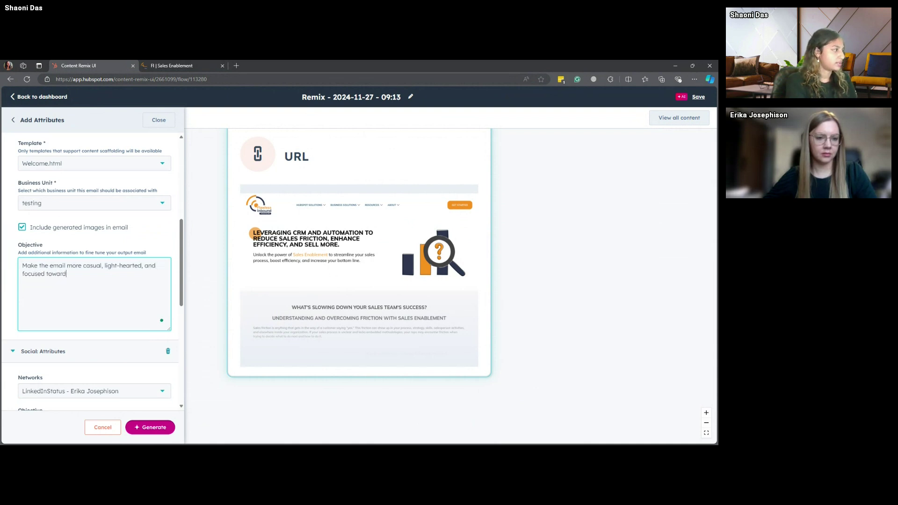
type("s 2025")
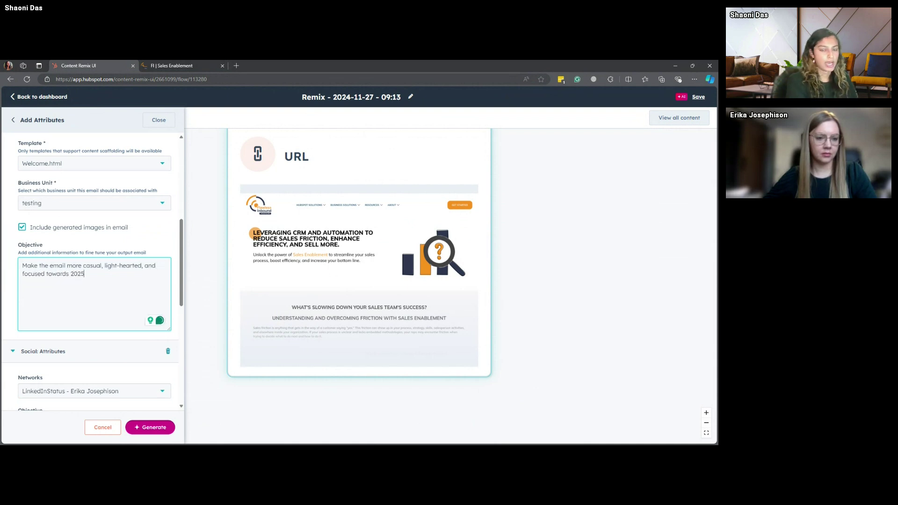
type(" - CTA s")
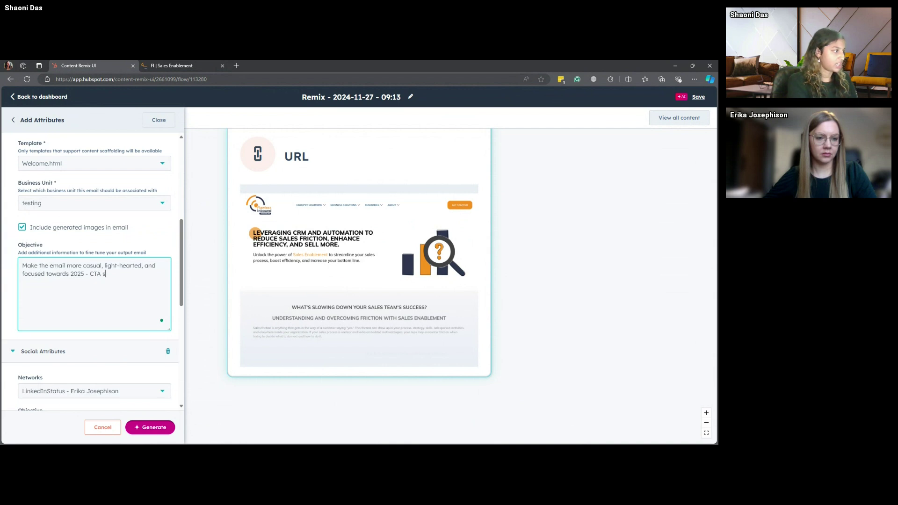
type("hould be about follo")
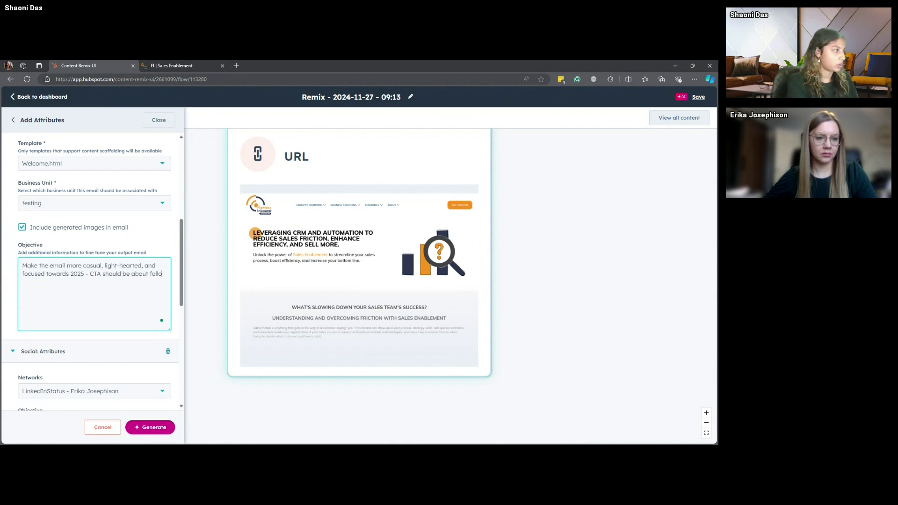
type("wing our social media ccounts")
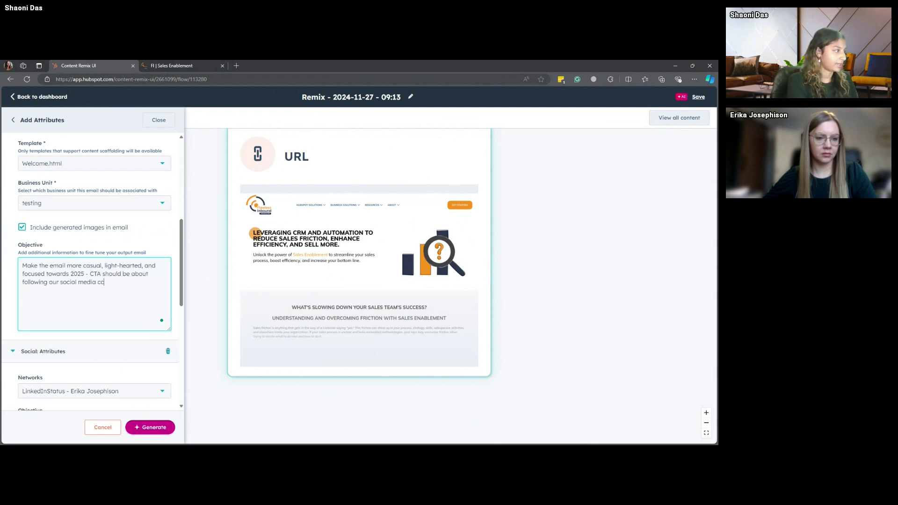
key("BackSpace")
key("BackSpace")
key("BackSpace")
key("BackSpace")
key("BackSpace")
key("BackSpace")
key("BackSpace")
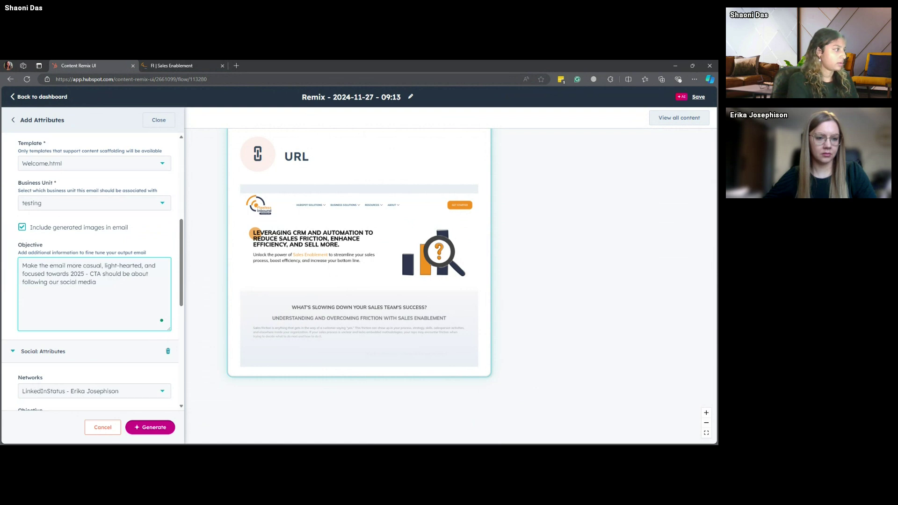
type("accounts")
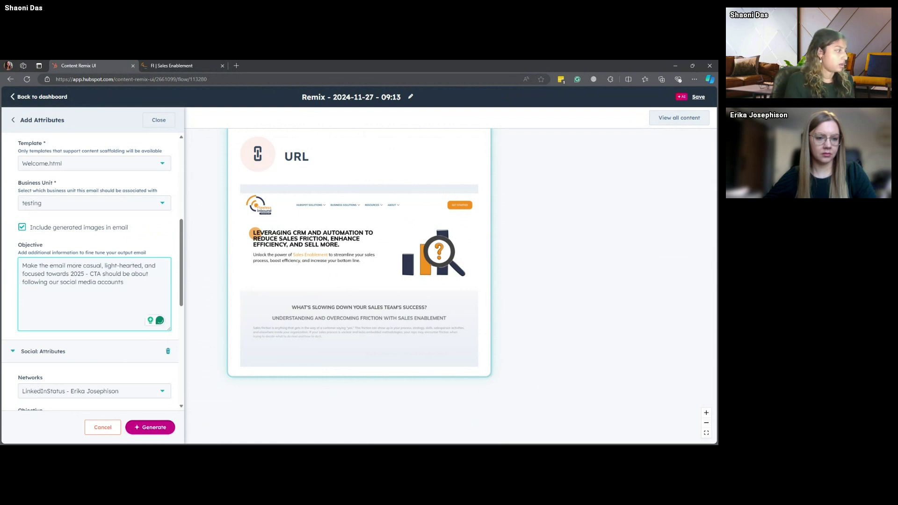
Enter the first social post's objective "Use powerful language and cater it to C-Suite".
scroll(128, 286, "down", 2)
scroll(40, 186, "down", 2)
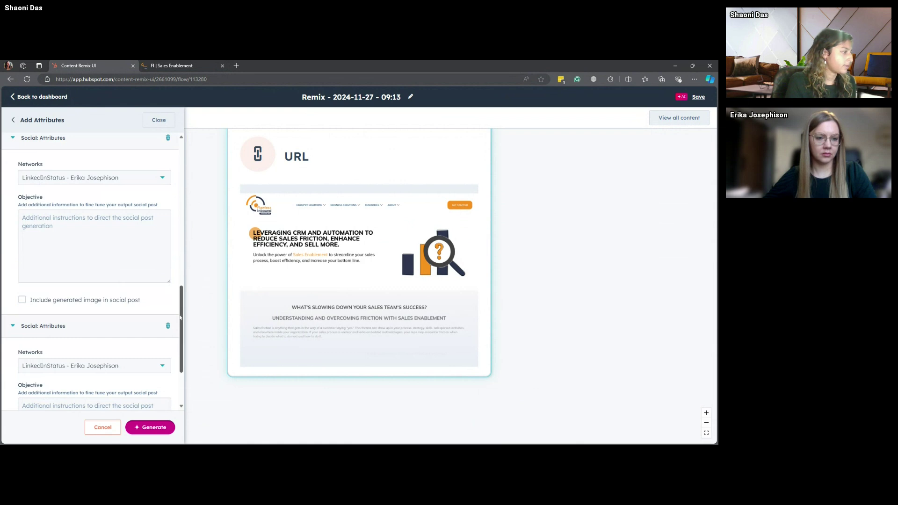
scroll(56, 255, "up", 2)
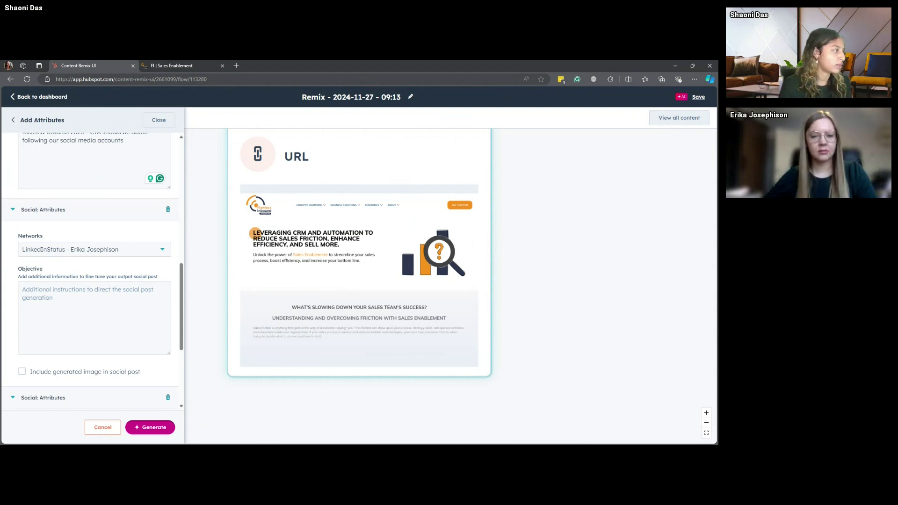
left_click(93, 318)
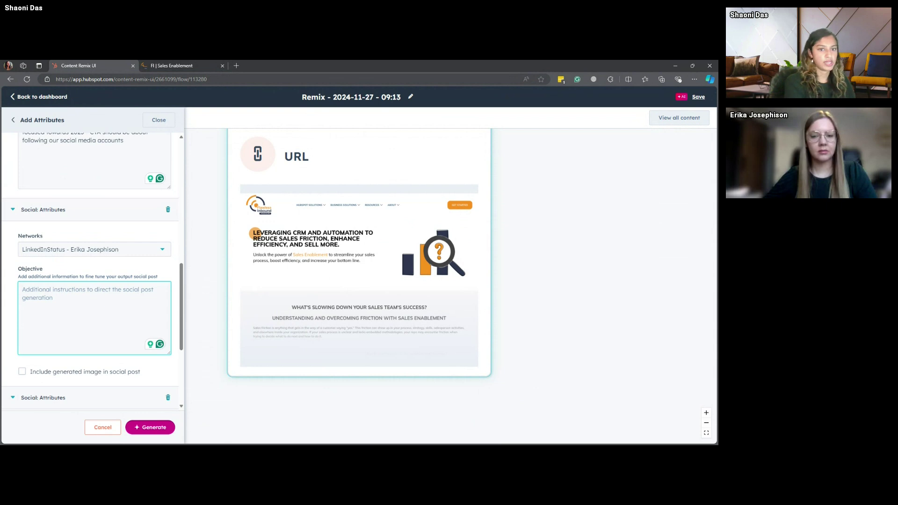
type("U")
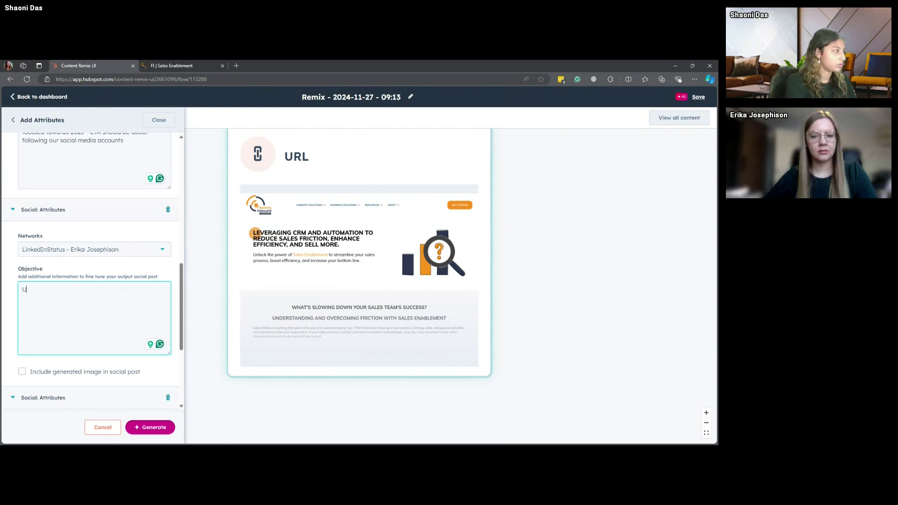
type("se powerful language")
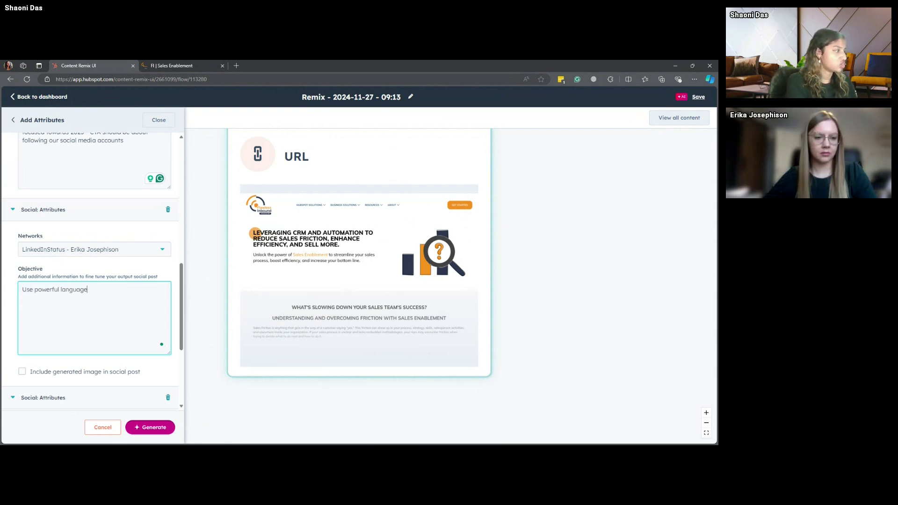
type(" and cater it to")
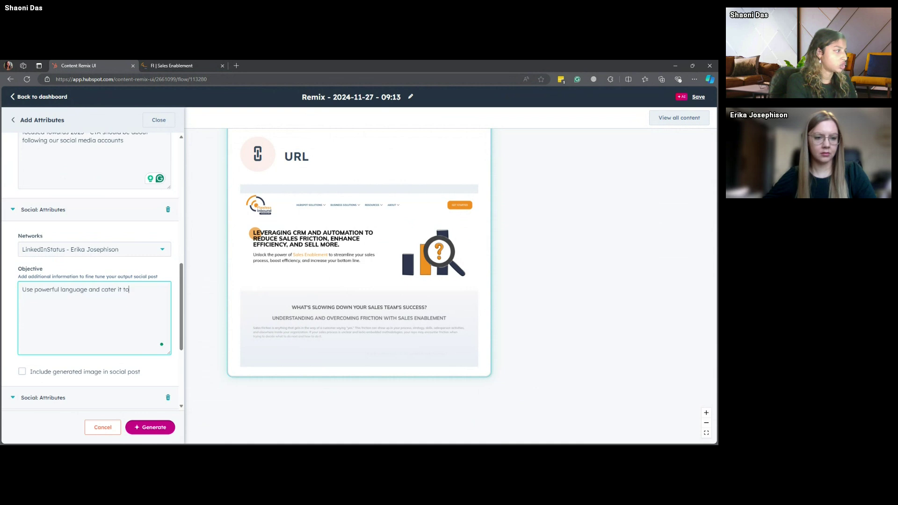
type(" C-Suite")
Enter the second social post's objective "Make it friendly, informal, and the CTA should be about connecting with our team and booking a demo".
scroll(90, 271, "down", 1)
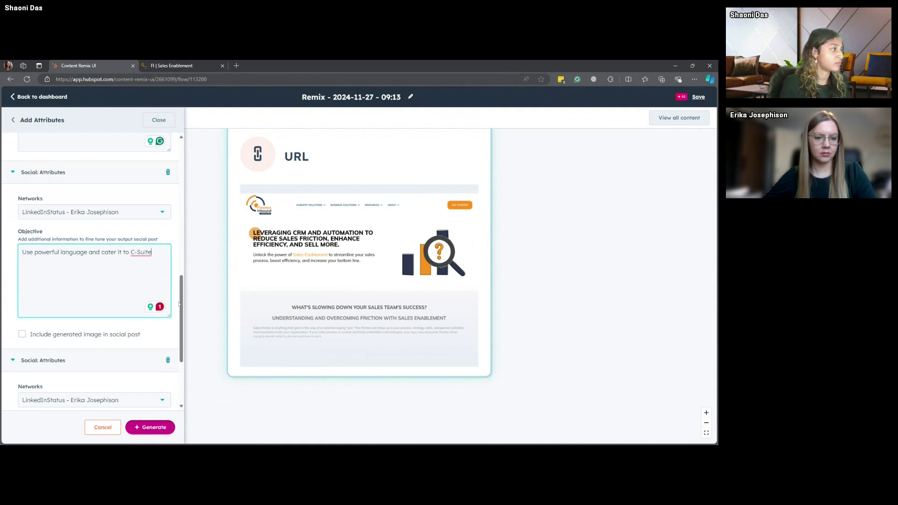
scroll(178, 304, "down", 3)
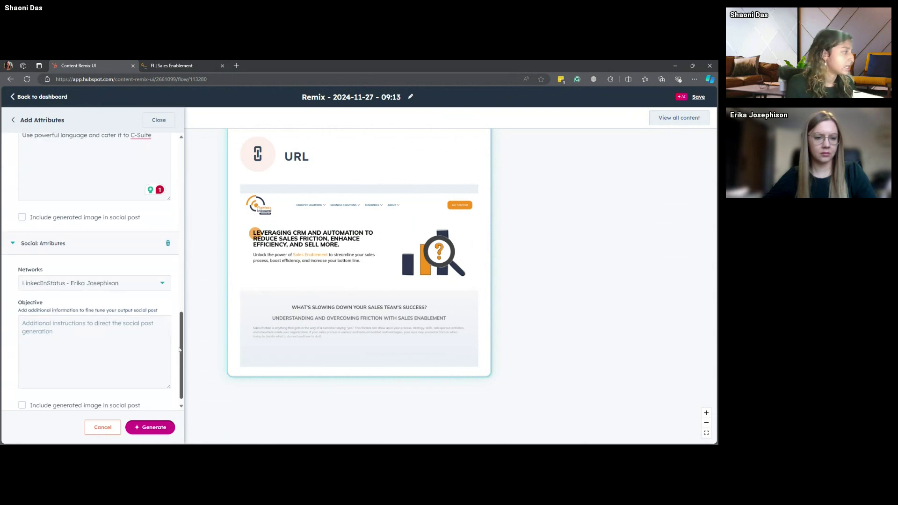
left_click(94, 351)
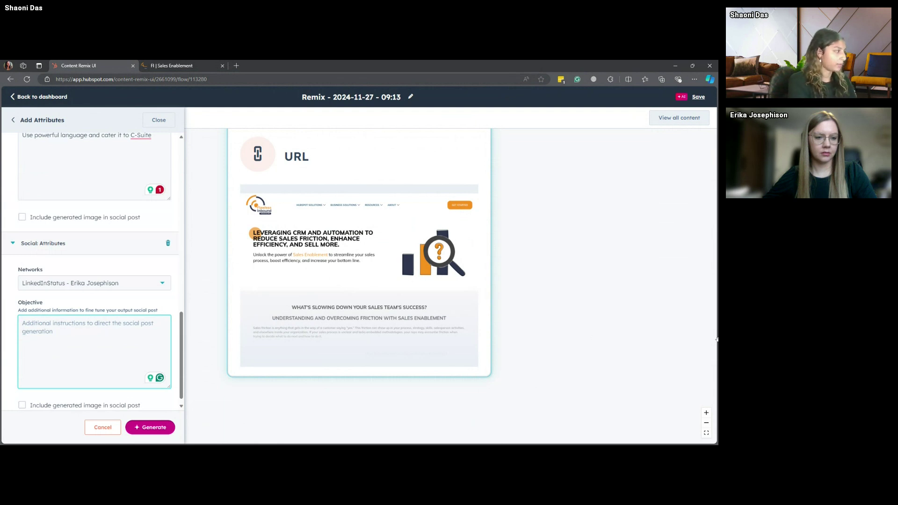
type("Make it frie")
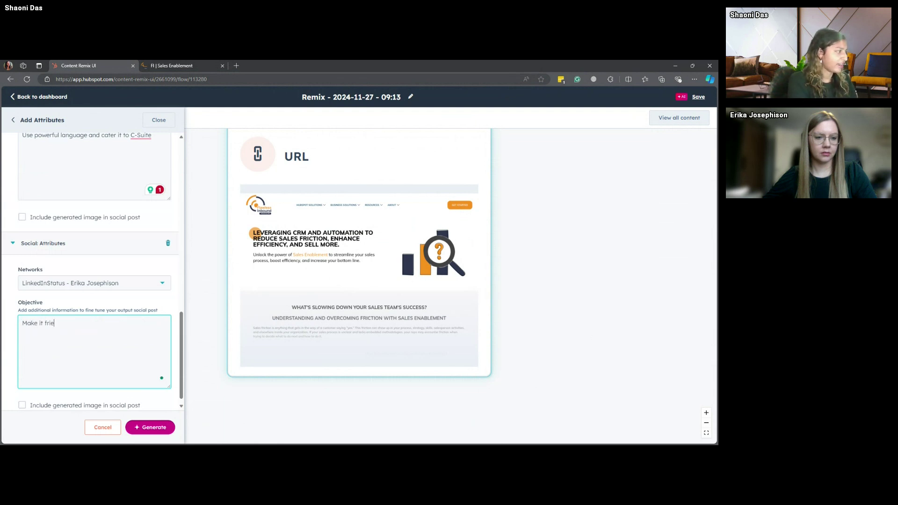
type("ndly, informa")
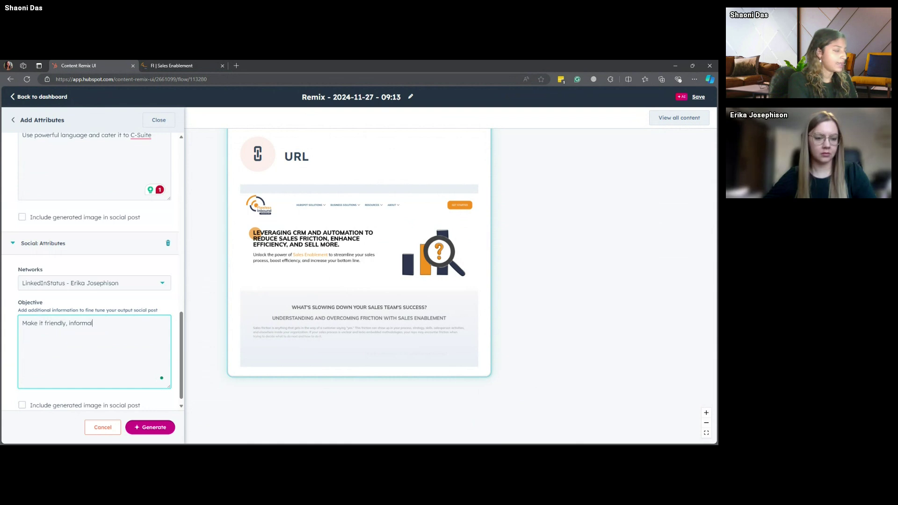
type("l")
type(", and the ")
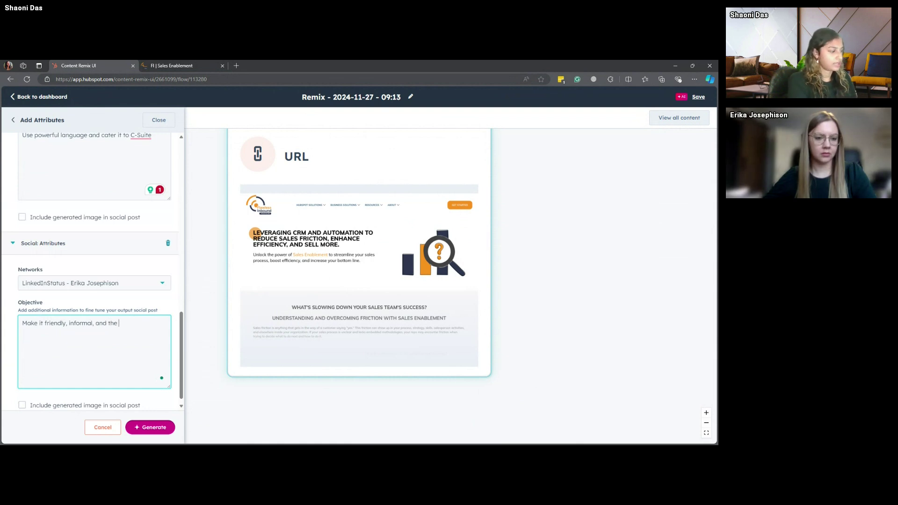
type("CTA should be about con")
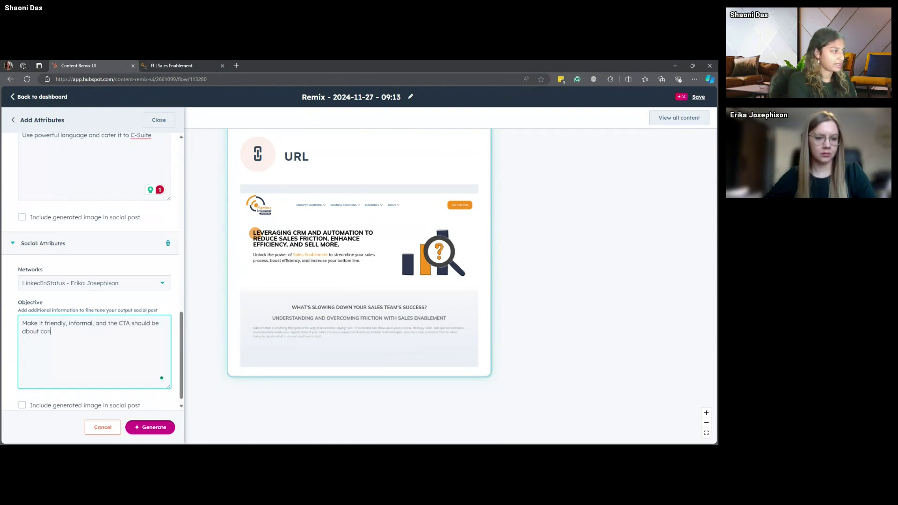
type("necting")
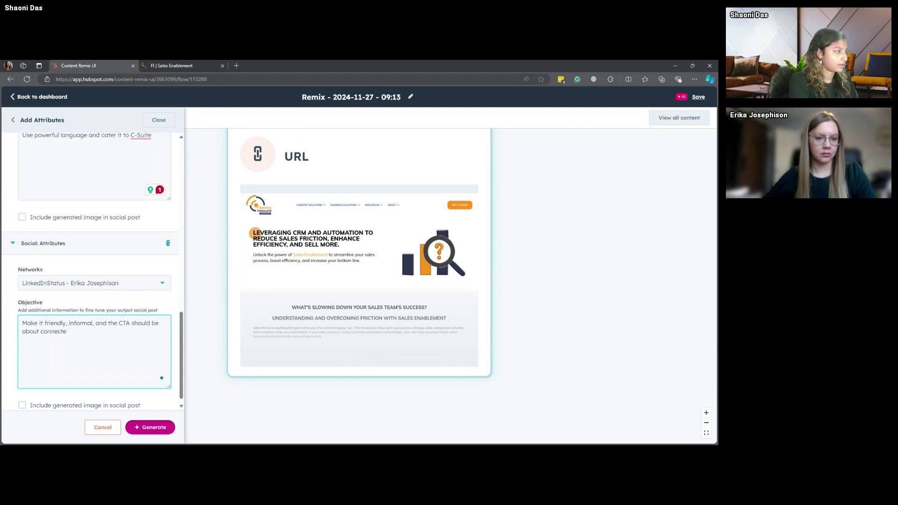
type(" with our team and booking a demo")
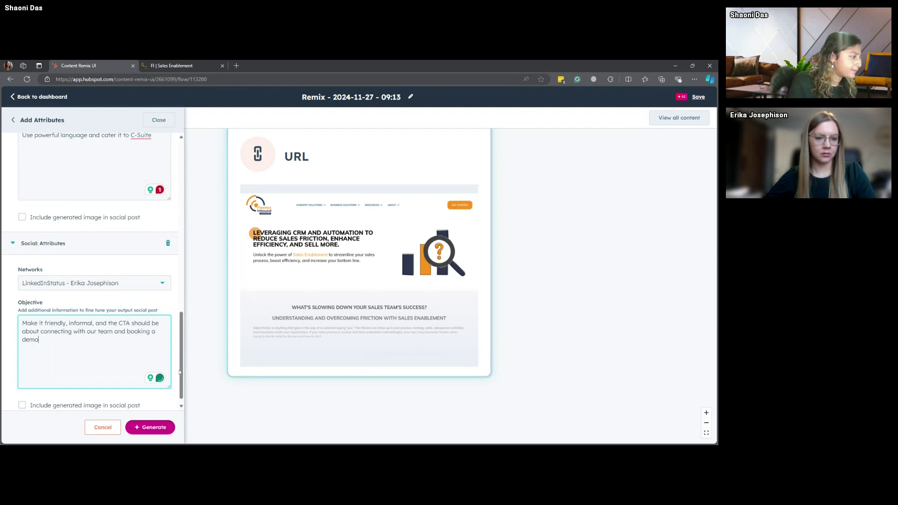
Exclude generated images from the email and review the blog and email attributes.
scroll(169, 383, "down", 1)
left_click(168, 383)
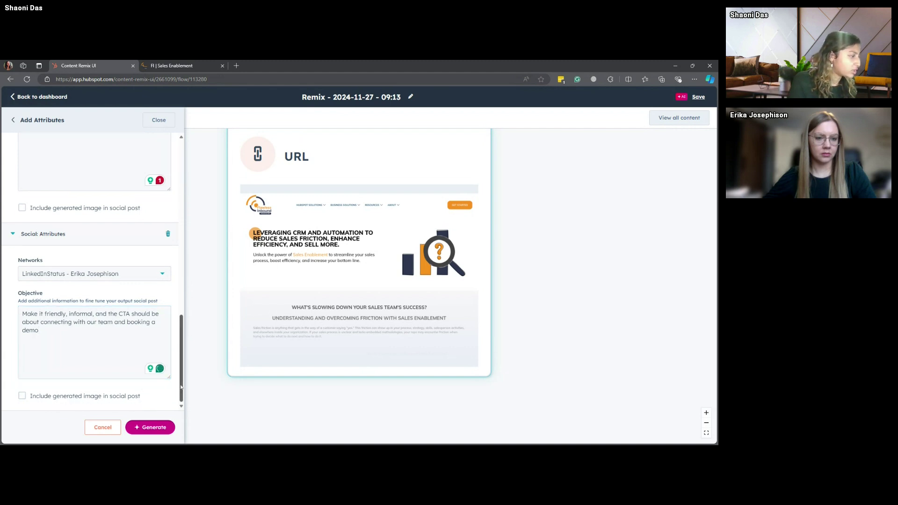
left_click_drag(181, 372, 185, 329)
scroll(93, 280, "up", 3)
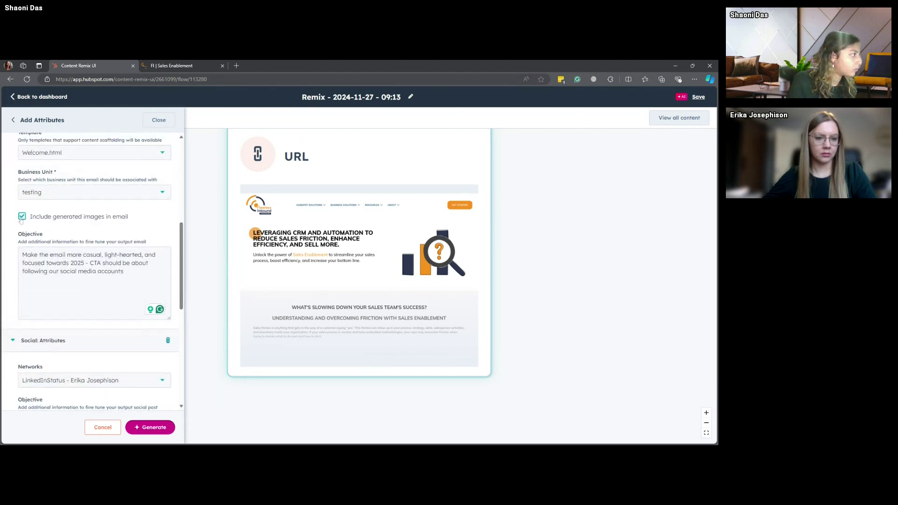
left_click_drag(182, 241, 182, 193)
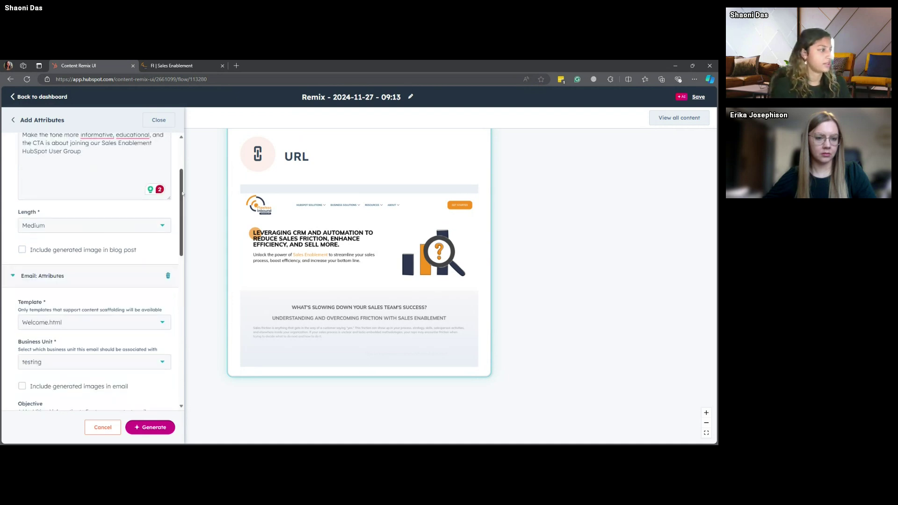
left_click_drag(183, 193, 195, 245)
scroll(82, 247, "down", 1)
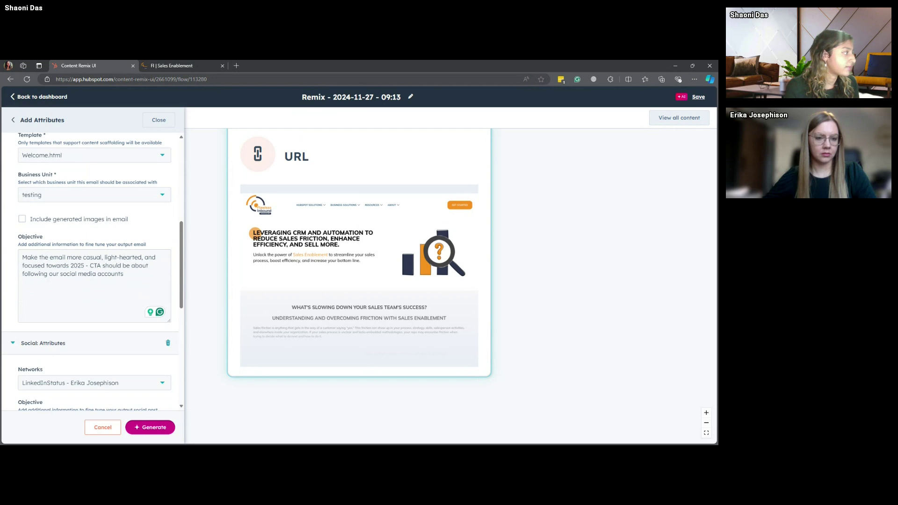
scroll(20, 265, "up", 4)
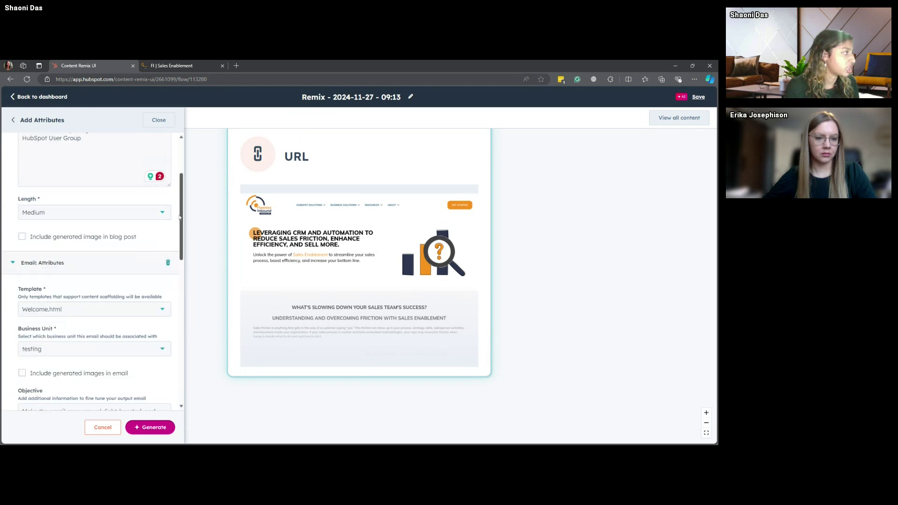
Generate the blog post, email and two social posts from the web page with the configured attributes.
left_click_drag(181, 190, 180, 342)
left_click(139, 427)
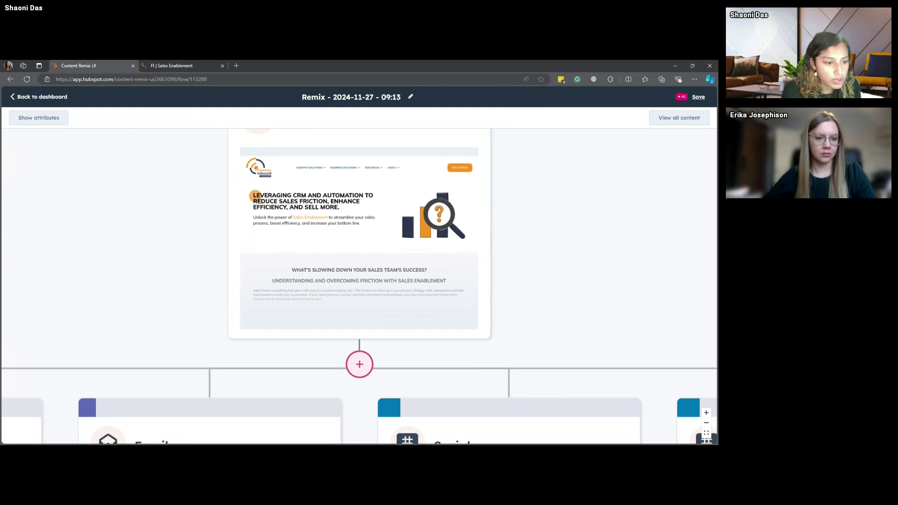
left_click(707, 423)
left_click(707, 423)
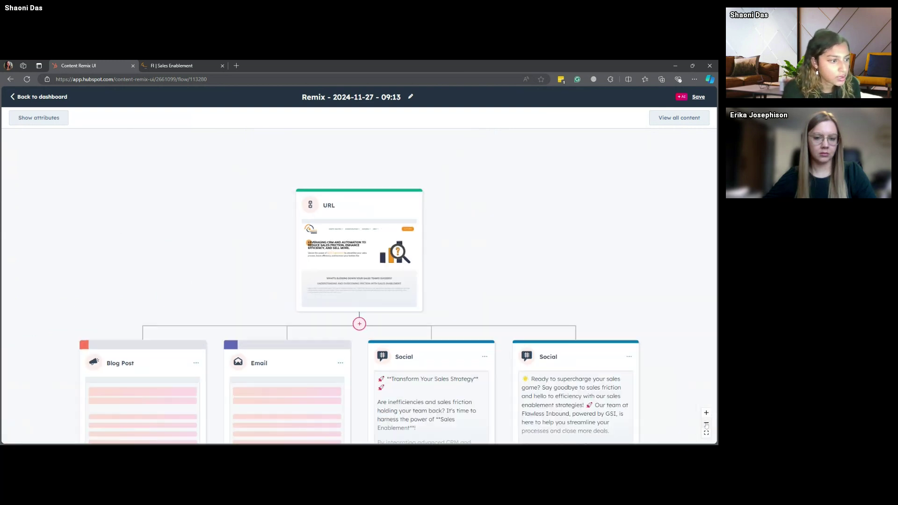
left_click(706, 423)
left_click(706, 413)
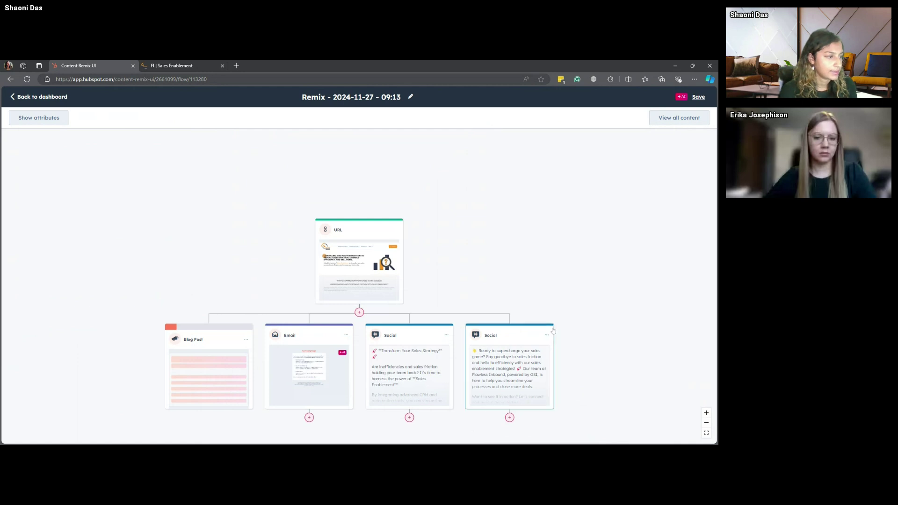
left_click(707, 413)
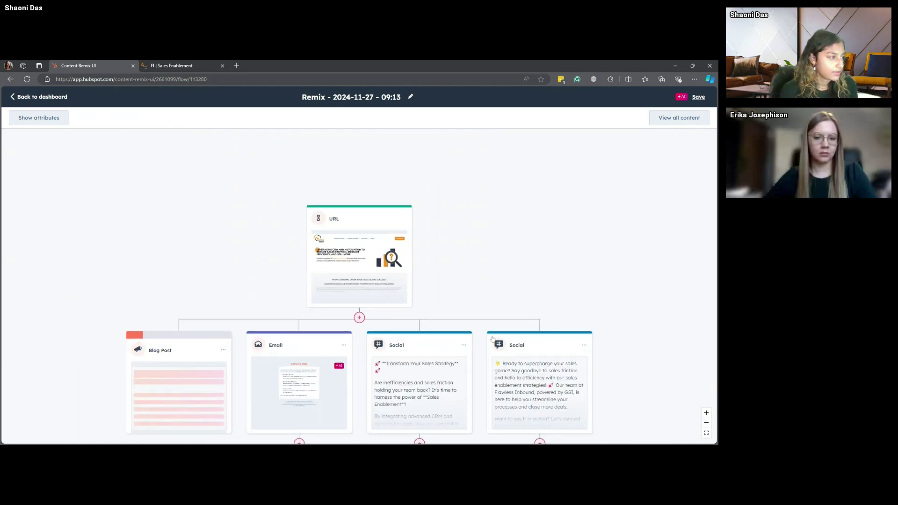
scroll(496, 295, "down", 1)
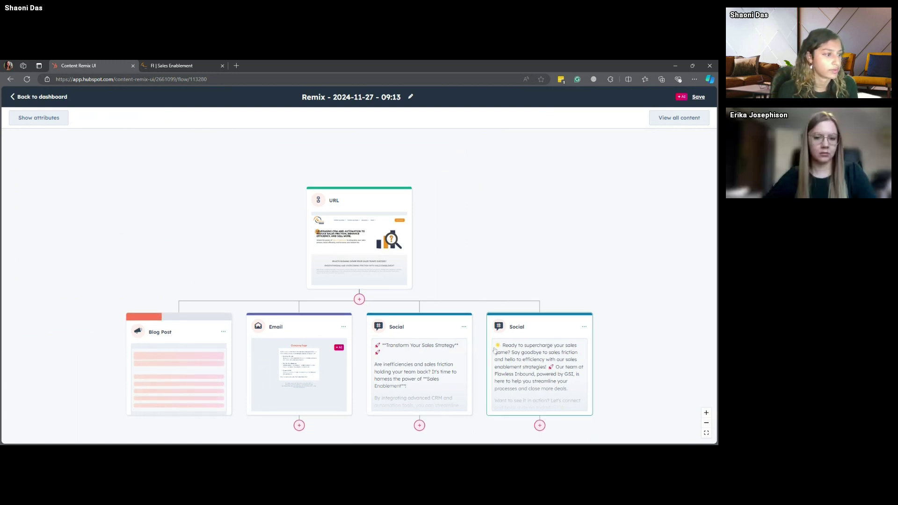
Read both generated social posts and examine the generated email in its full preview.
left_click(517, 362)
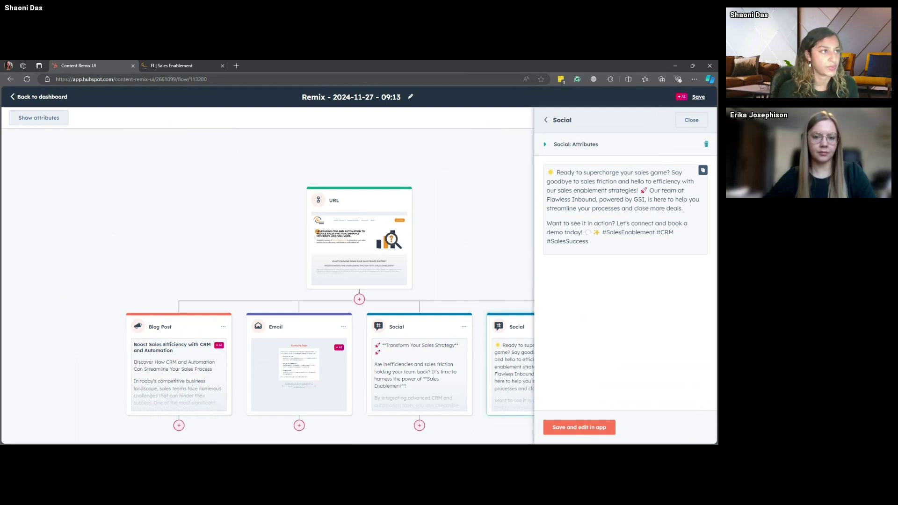
left_click(546, 121)
left_click(569, 288)
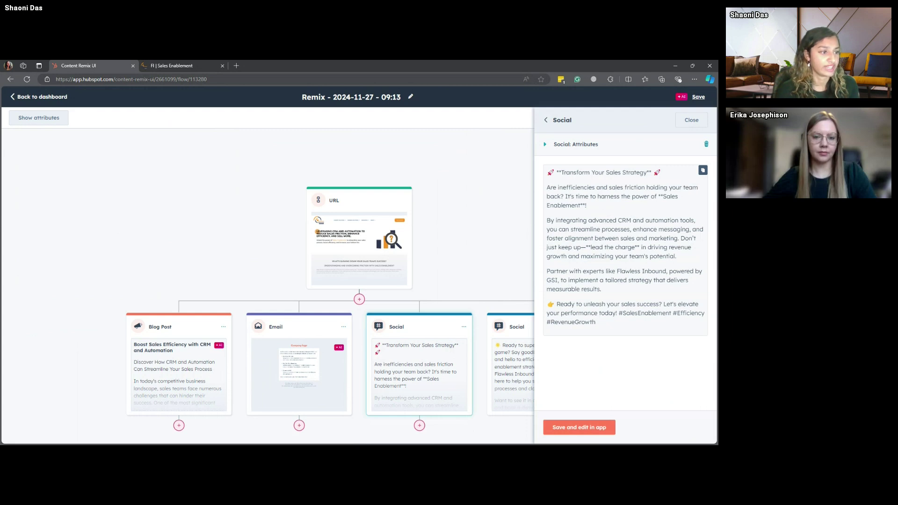
left_click(550, 119)
left_click(614, 224)
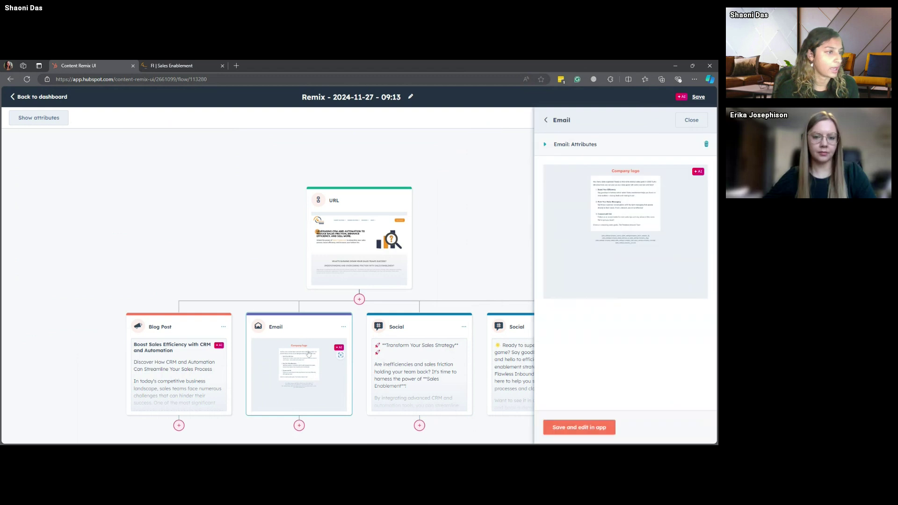
left_click(614, 224)
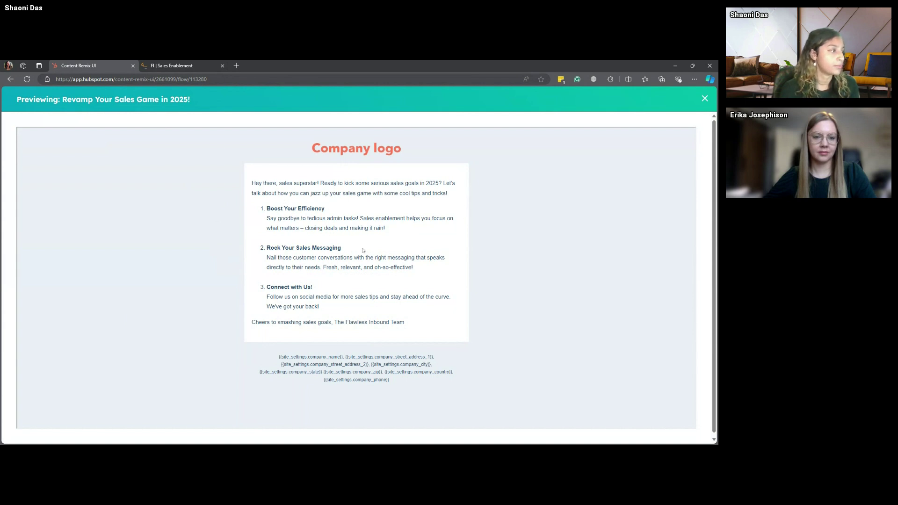
left_click(704, 99)
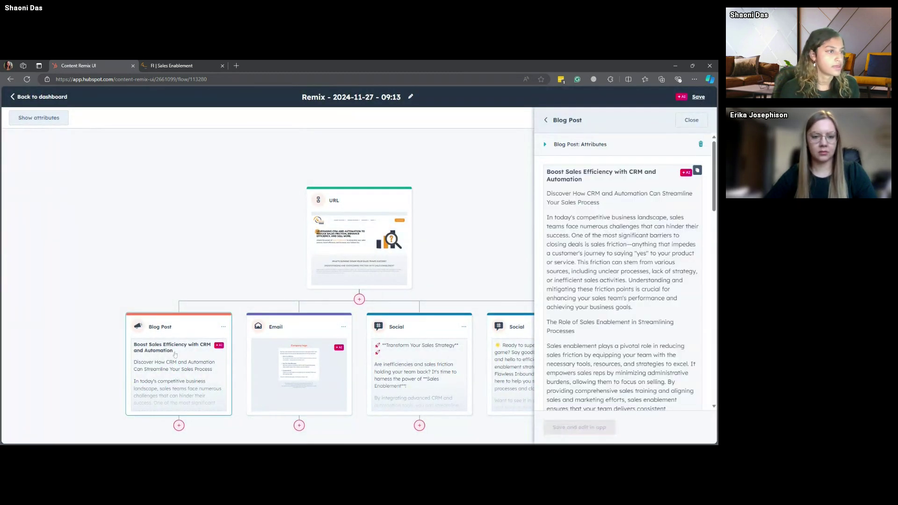
Read through the generated blog post from its introduction to its conclusion.
scroll(623, 271, "down", 8)
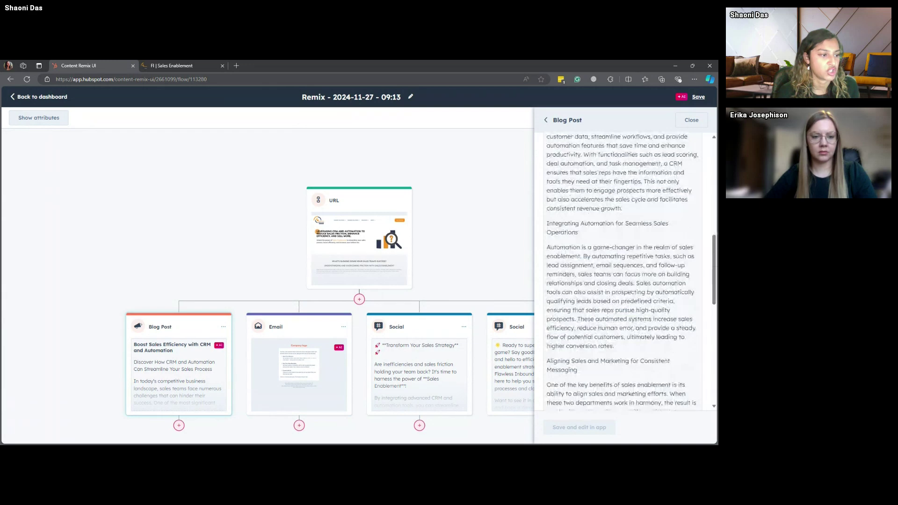
scroll(623, 271, "down", 3)
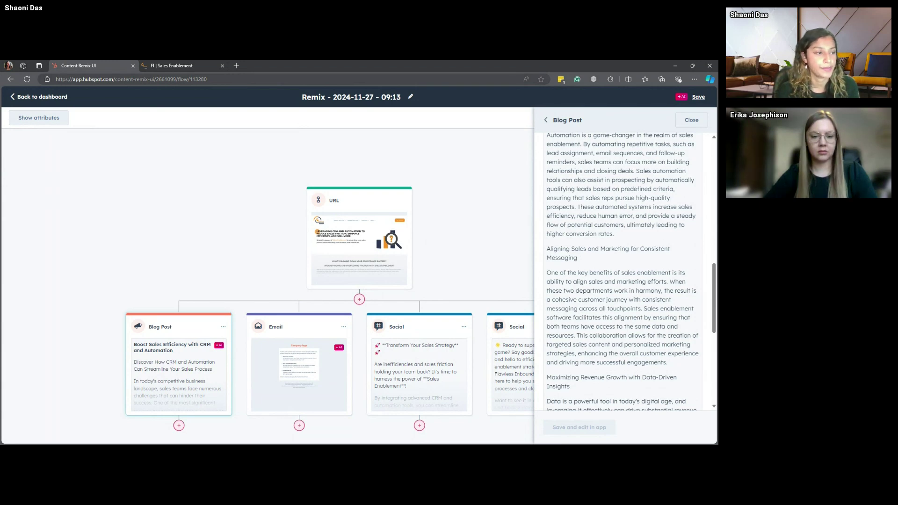
scroll(623, 272, "down", 4)
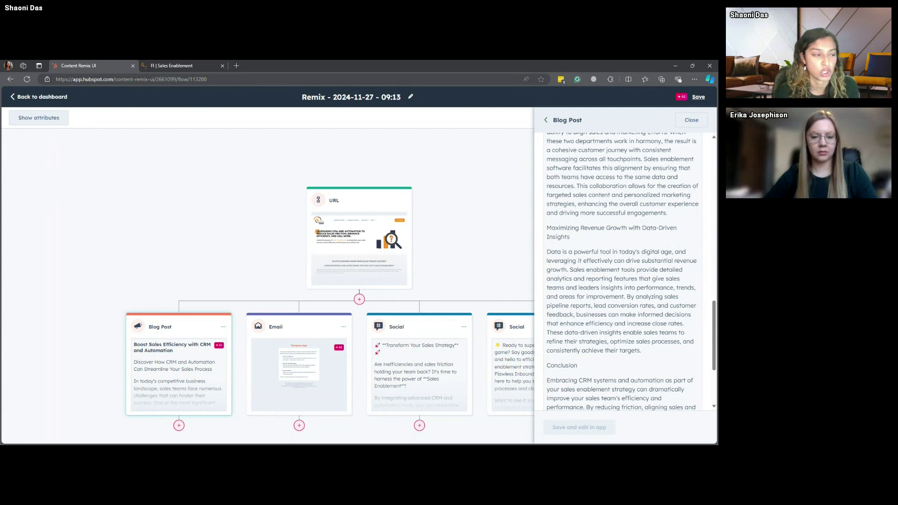
scroll(622, 271, "down", 3)
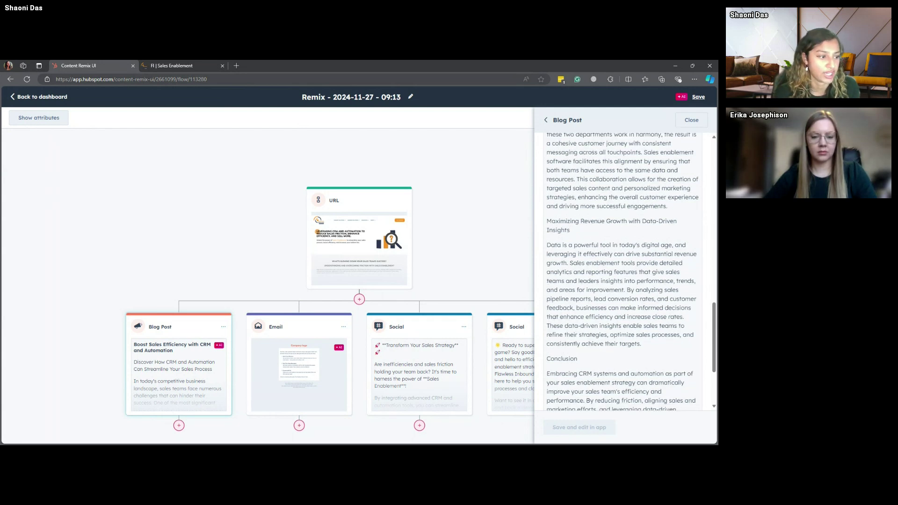
left_click(691, 120)
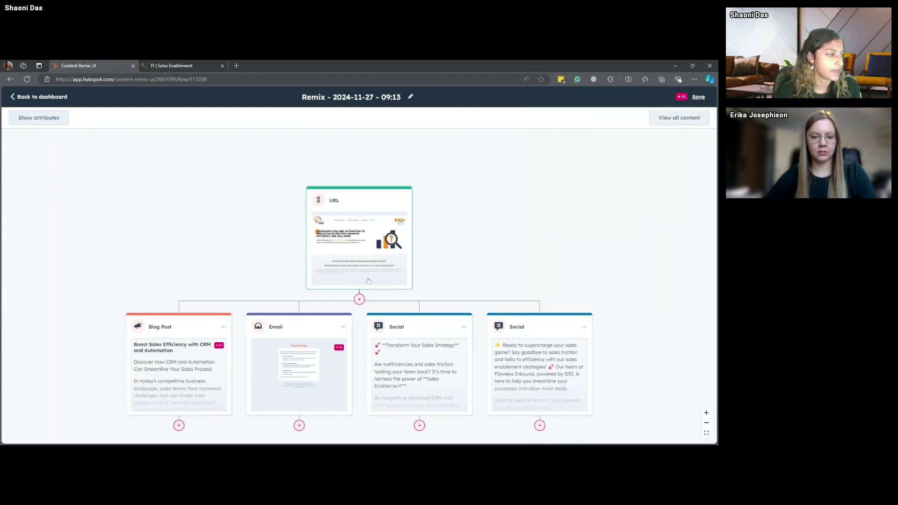
scroll(370, 281, "down", 1)
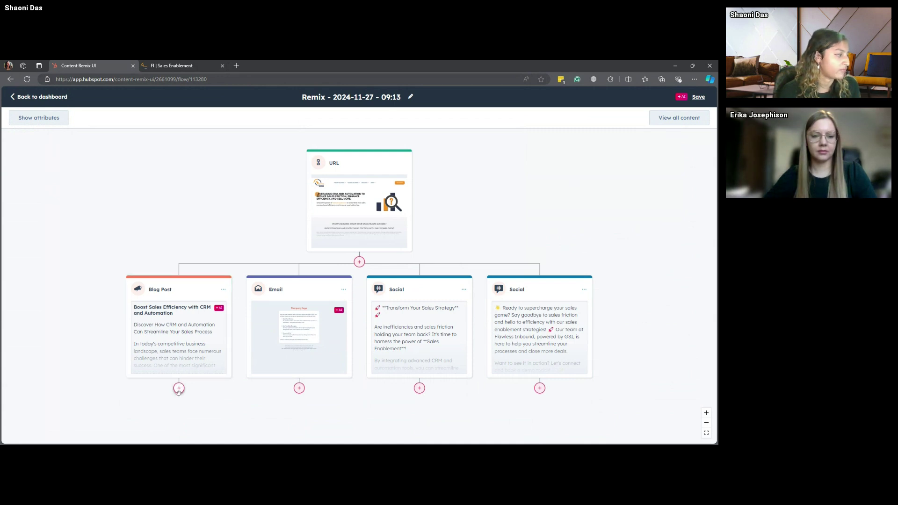
left_click(164, 334)
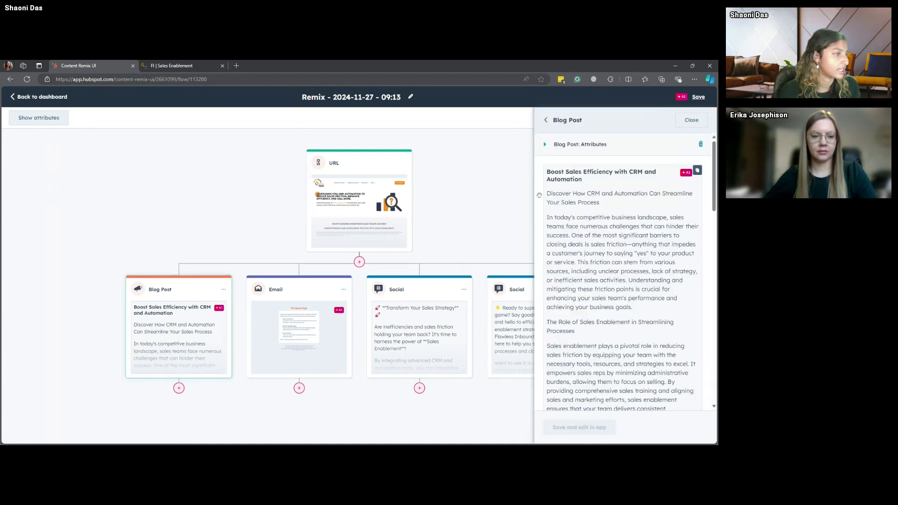
left_click(691, 120)
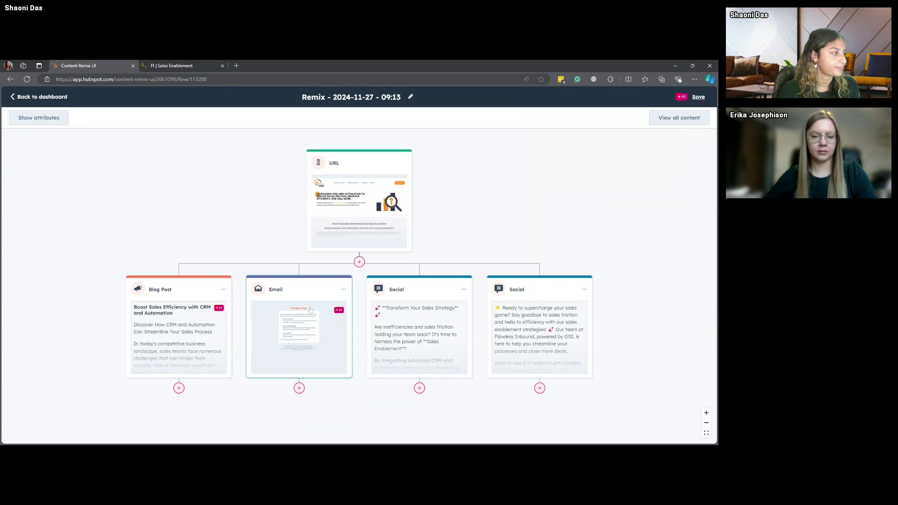
Look over the content types available for remixing the generated blog post further.
left_click(178, 389)
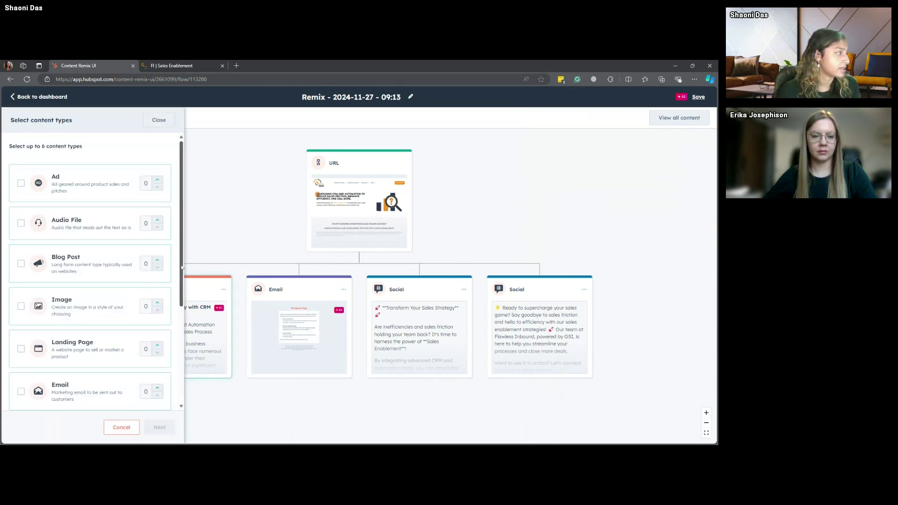
scroll(173, 280, "down", 1)
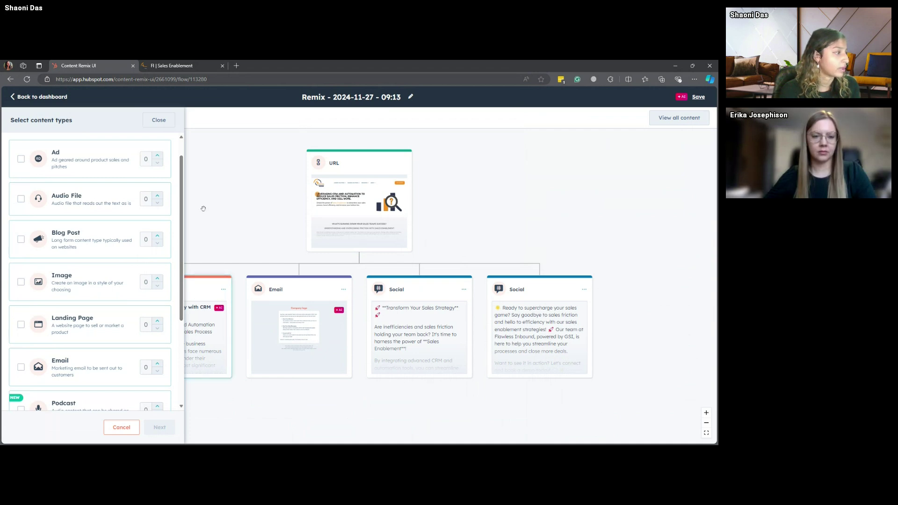
left_click(158, 119)
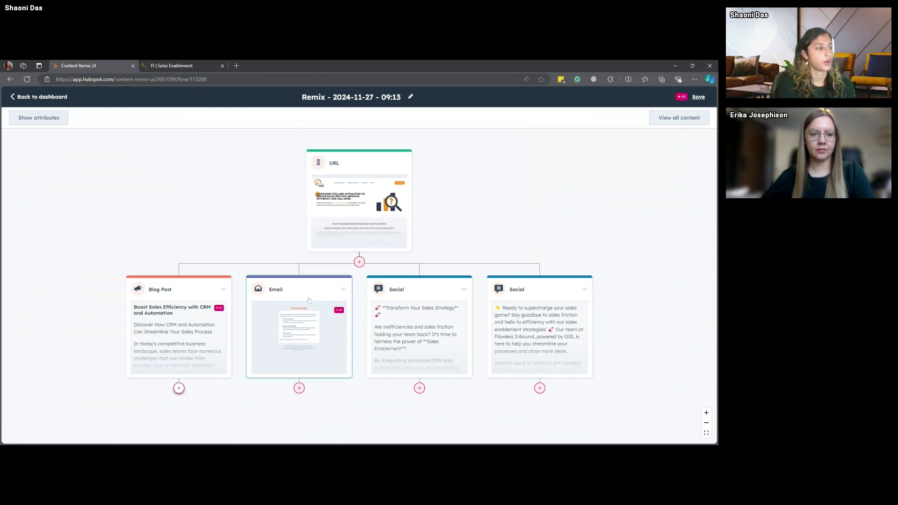
Review the generated social post about booking a demo once more.
scroll(376, 353, "down", 1)
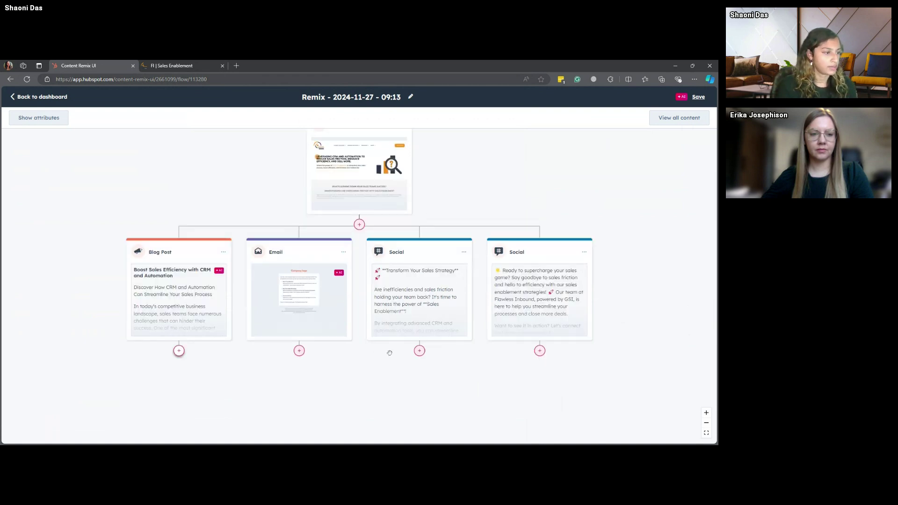
left_click(556, 309)
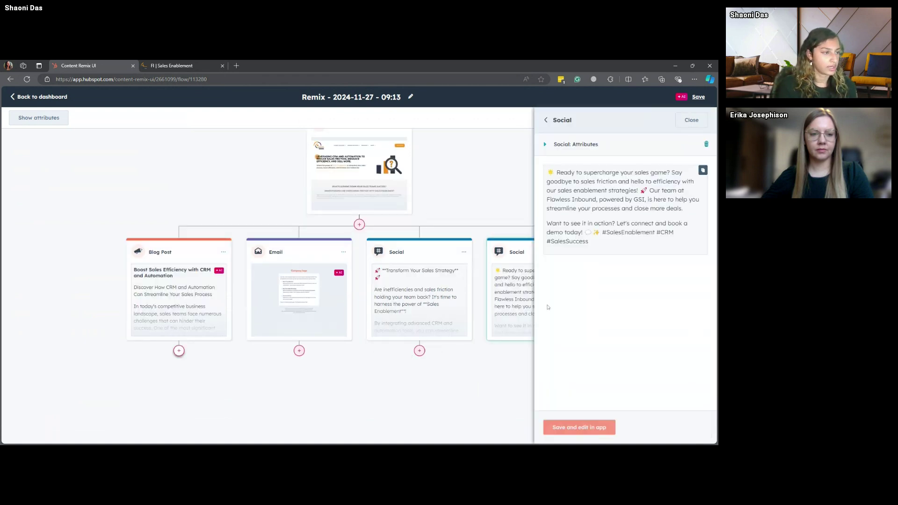
left_click(692, 119)
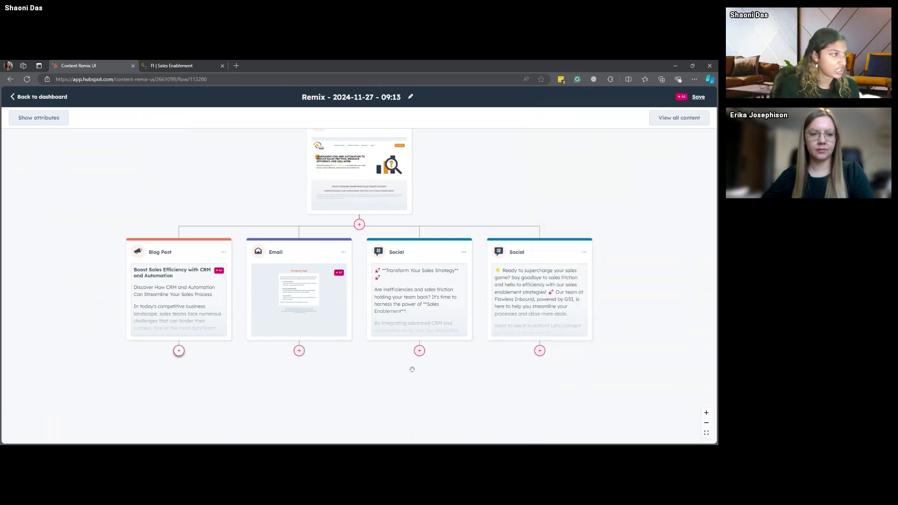
Rename the remix as "Sales Enablement Remix Demo".
left_click(327, 96)
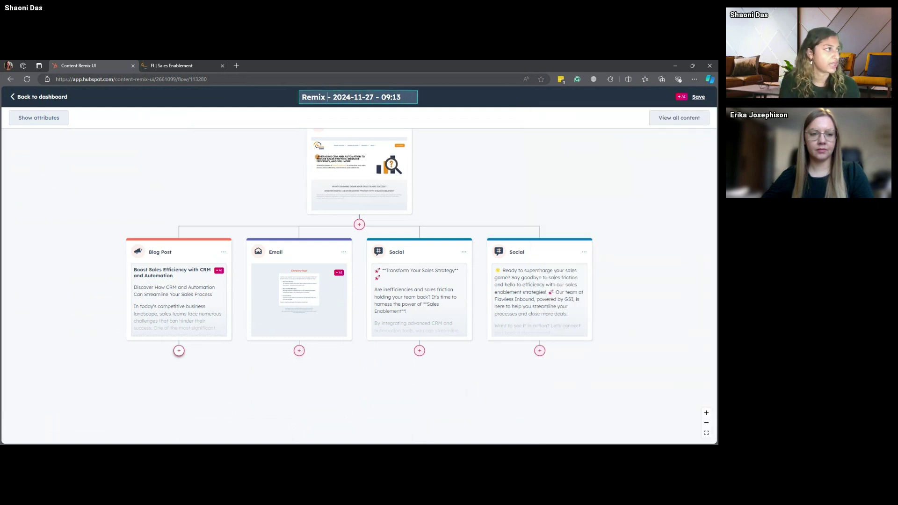
key("ctrl+a")
key("BackSpace")
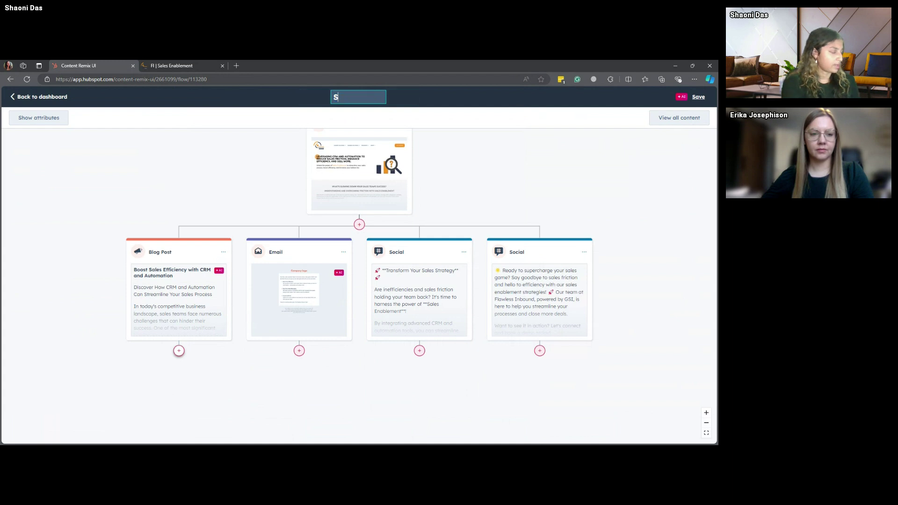
type("Sales Enablement ")
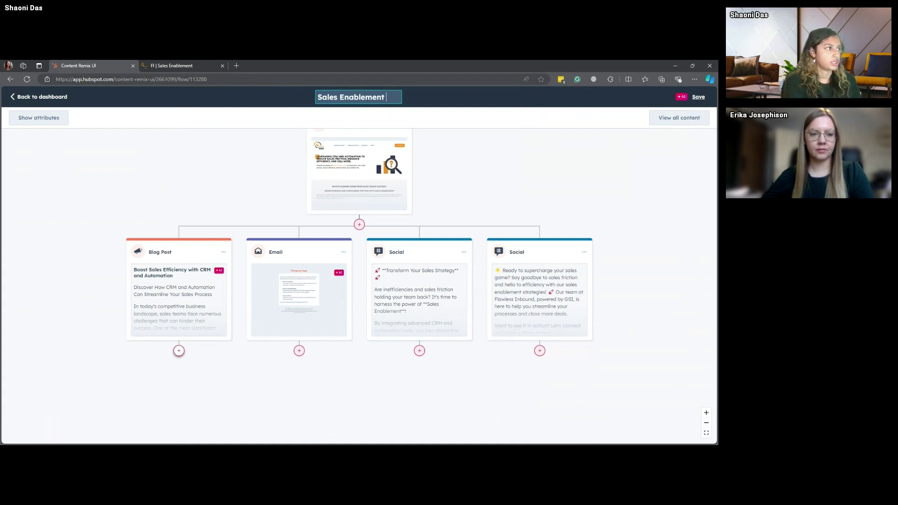
type("Remix Demo")
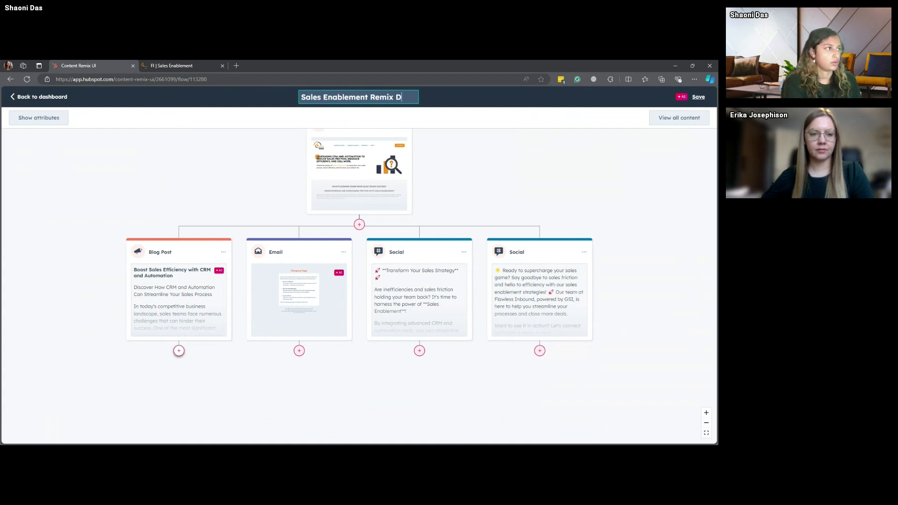
left_click(554, 203)
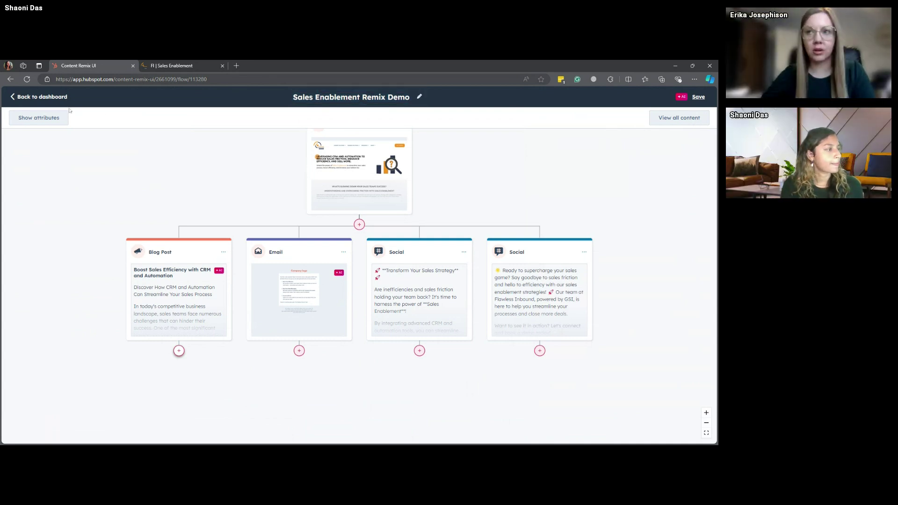
Return to the Content Remix dashboard and open the Breeze Copilot chat in its expanded view.
left_click(44, 99)
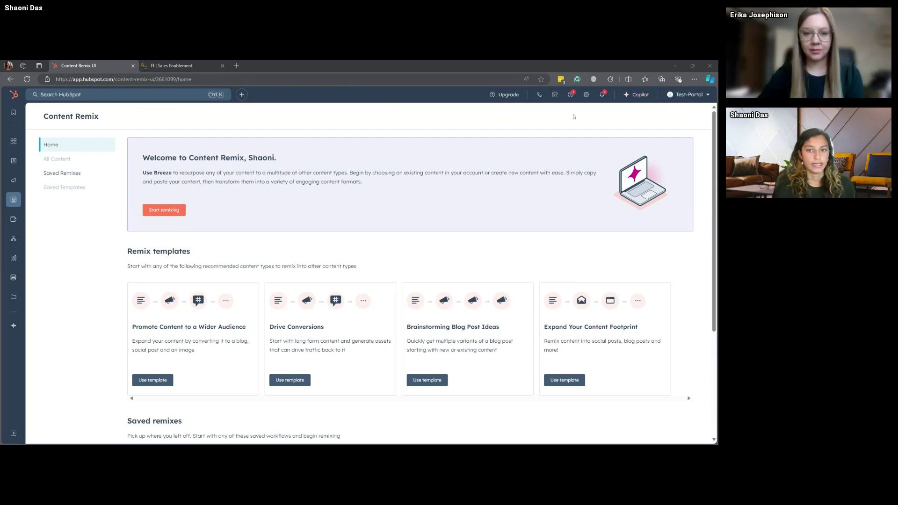
left_click(637, 95)
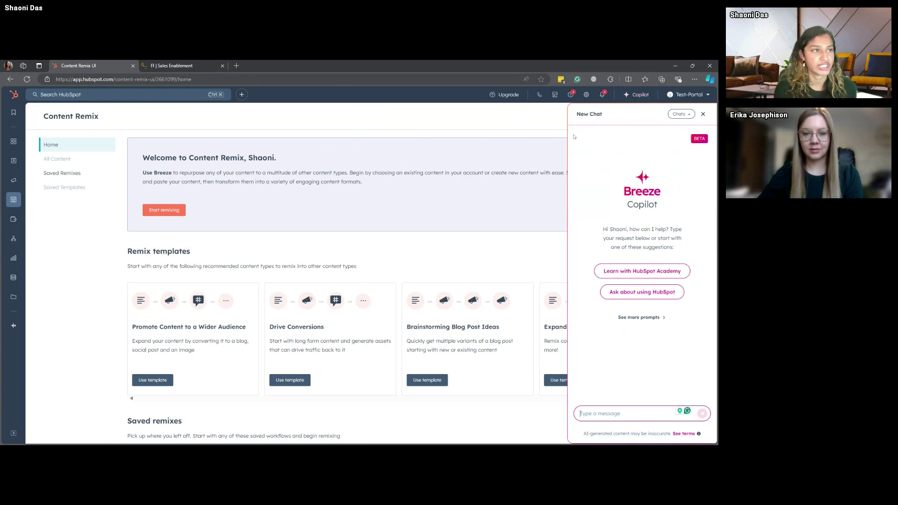
left_click(579, 114)
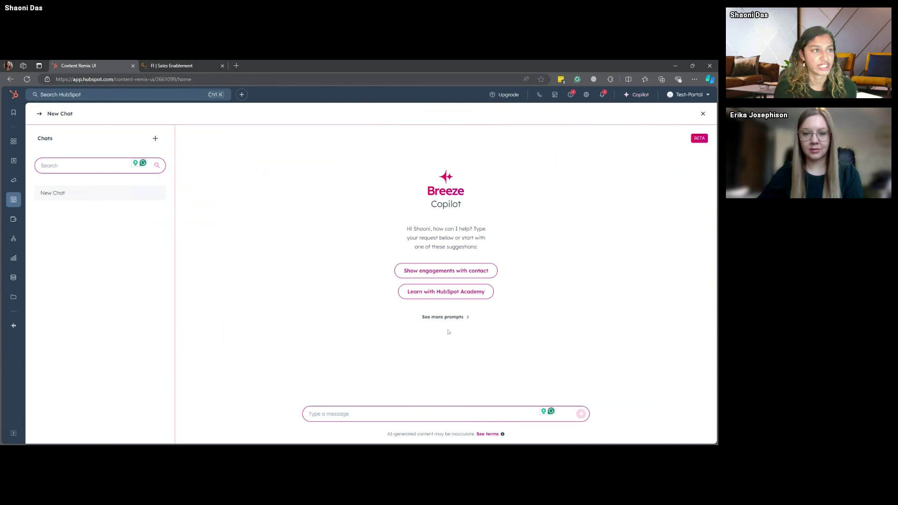
Start the "Draft an initial outreach email" prompt with Flawless Inbound as the company and sales and marketing professionals as the target audience.
left_click(427, 319)
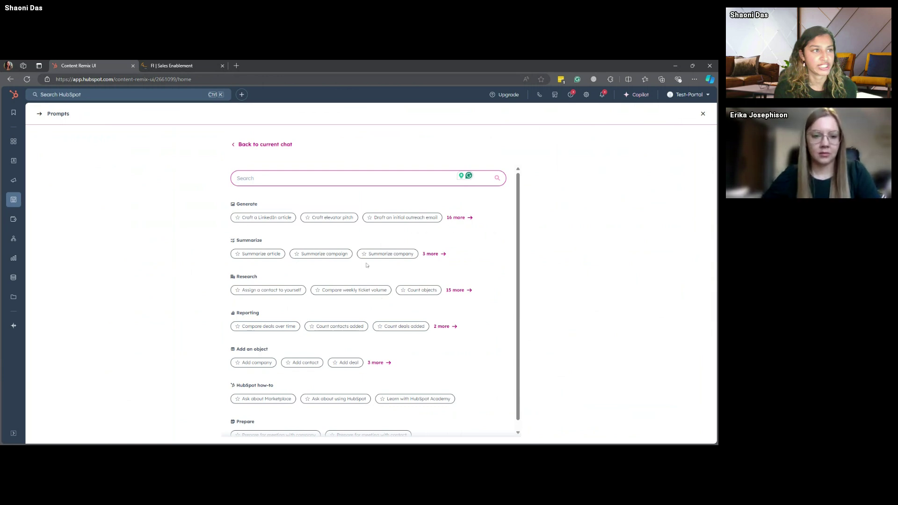
left_click(393, 220)
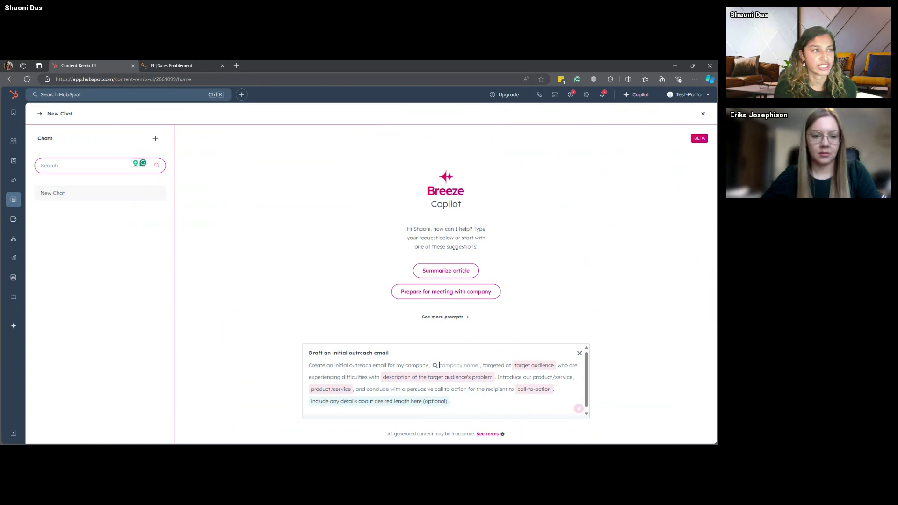
type("Flawless Inb")
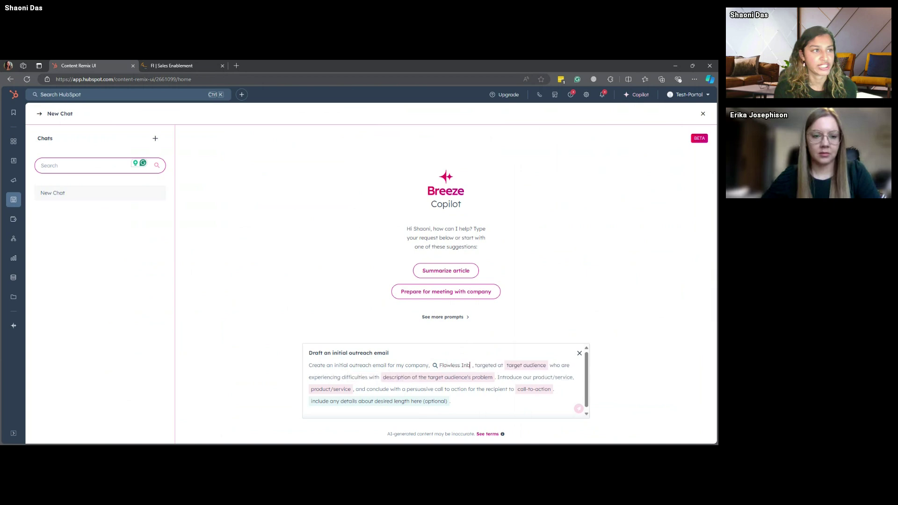
type("ound")
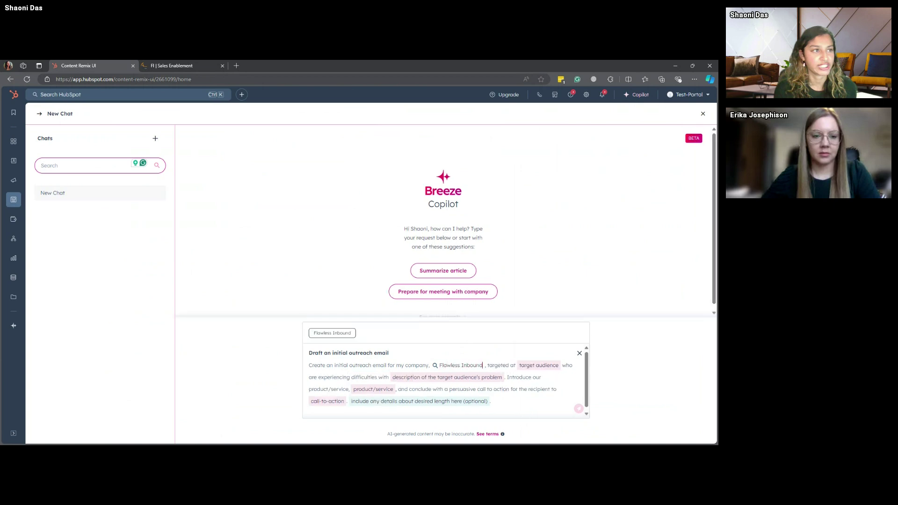
left_click(520, 365)
type("s")
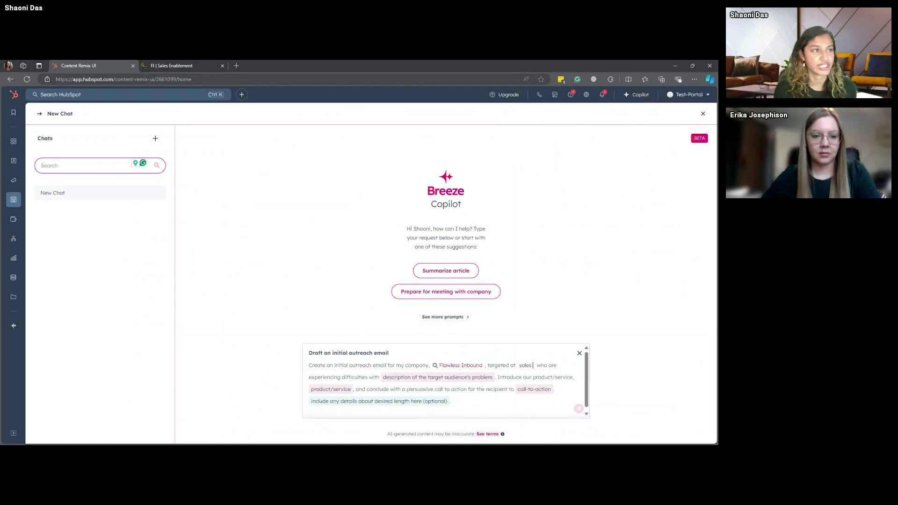
type(" and marketing professionals")
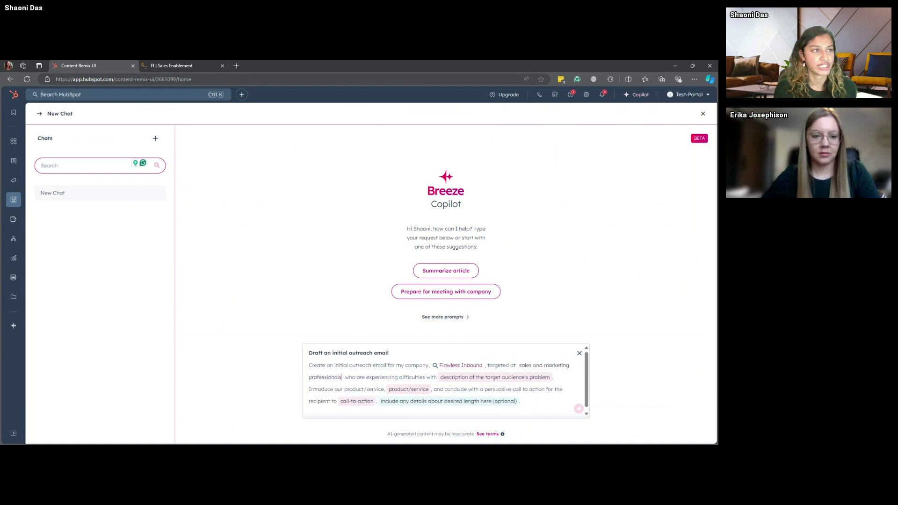
Complete the prompt with CRM as the problem, HubSpot Support packages as the product and "book a demo" as the call-to-action, and submit it.
left_click(441, 377)
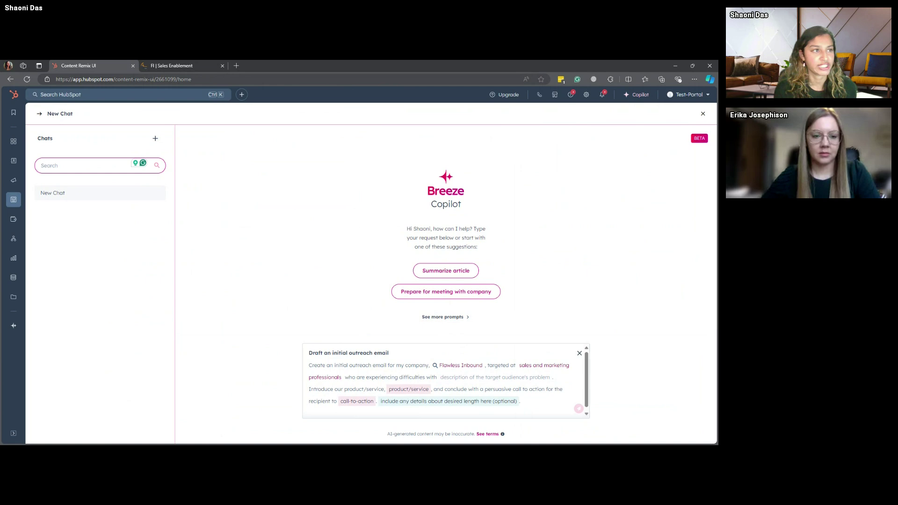
type("CRM")
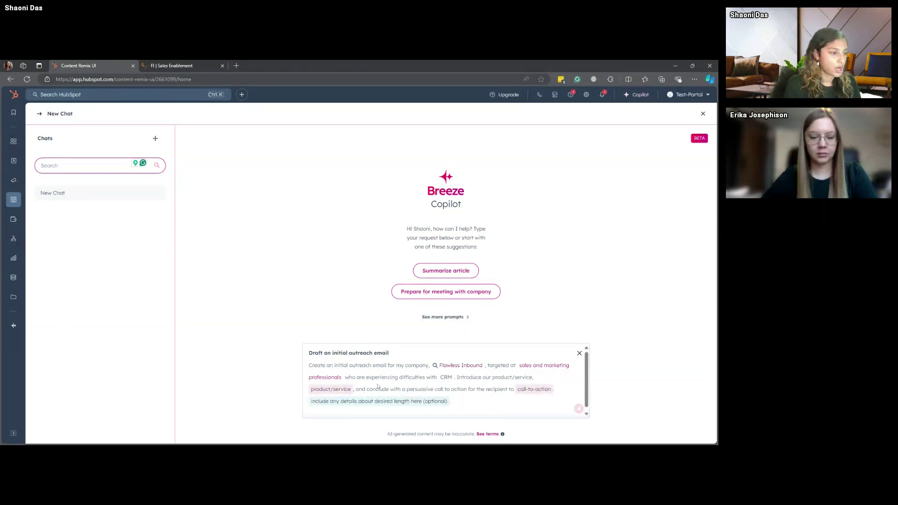
left_click(330, 389)
type("HubSpot")
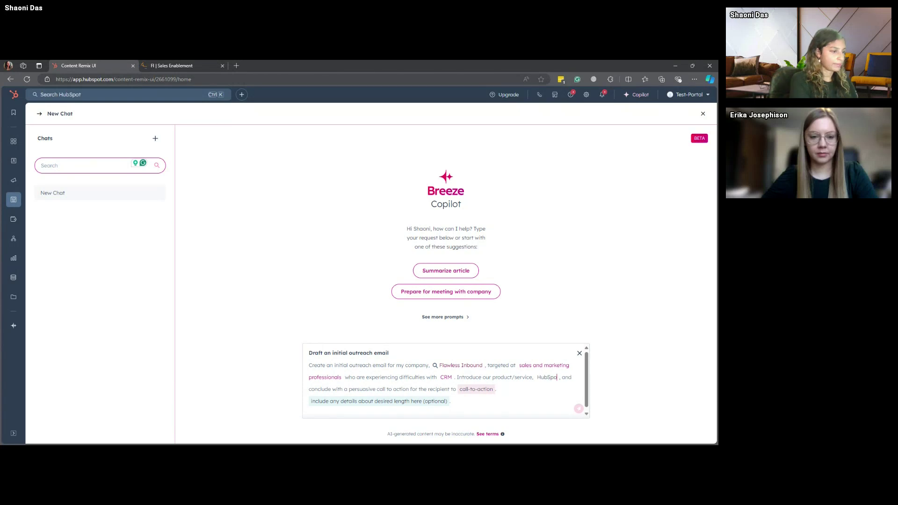
type(" Support")
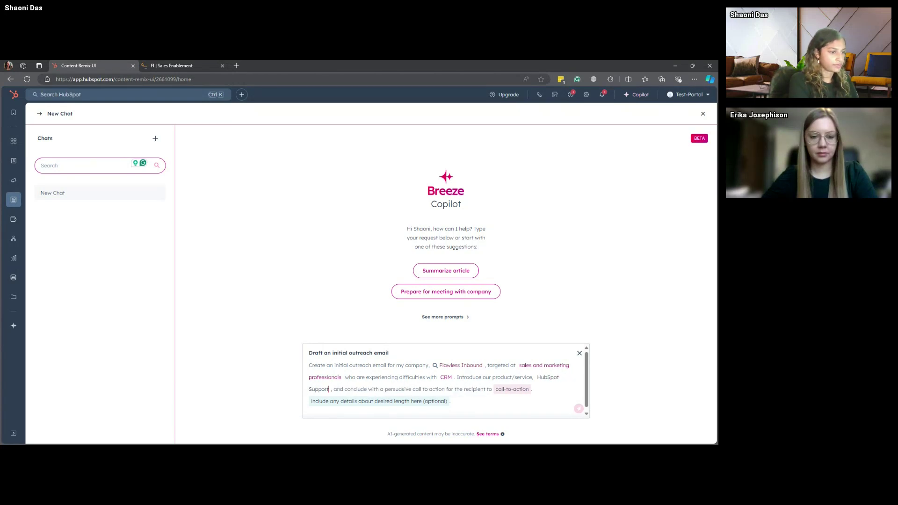
type(" pockages")
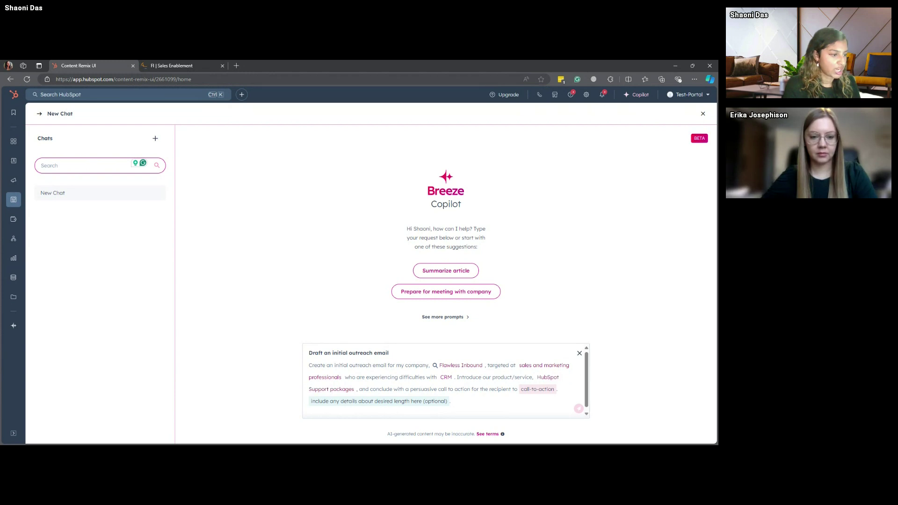
key("Tab")
type("bo")
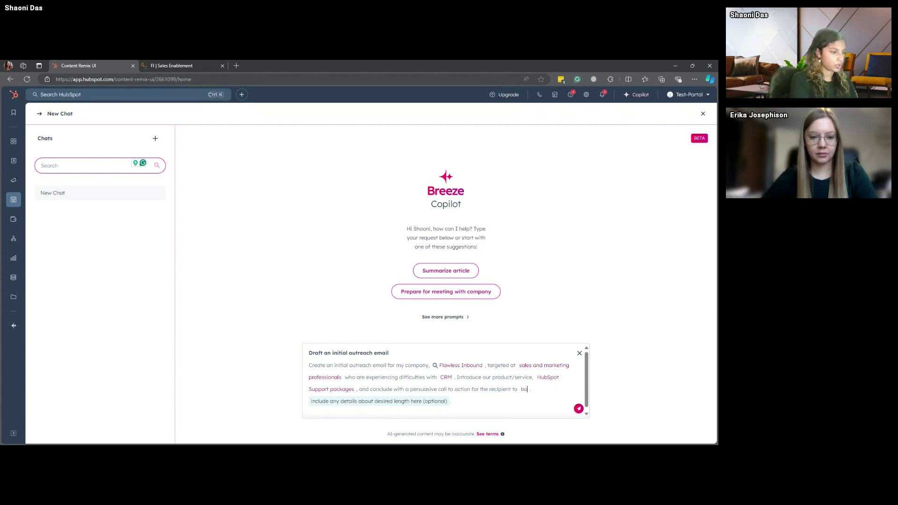
type("ok a demo")
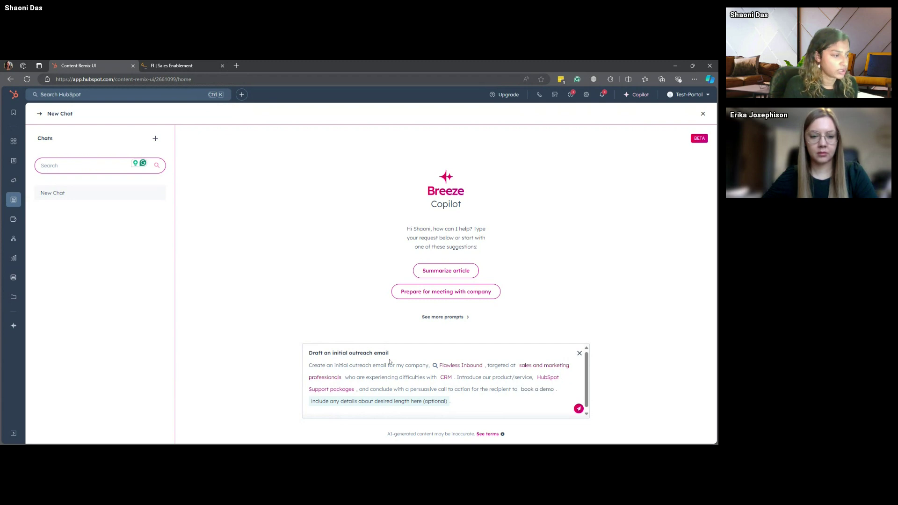
left_click(579, 409)
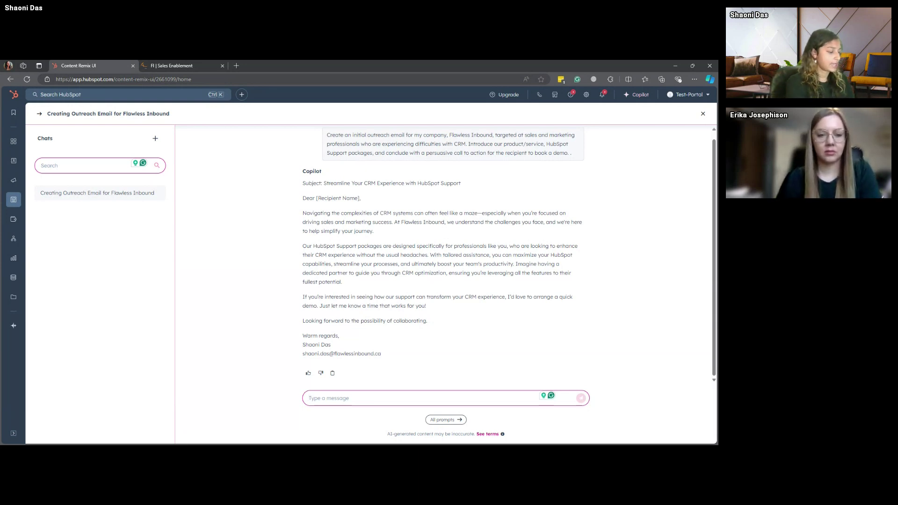
Ask Copilot to target the email to the manufacturing industry, with ABC Plastics as the company's name.
type("Target")
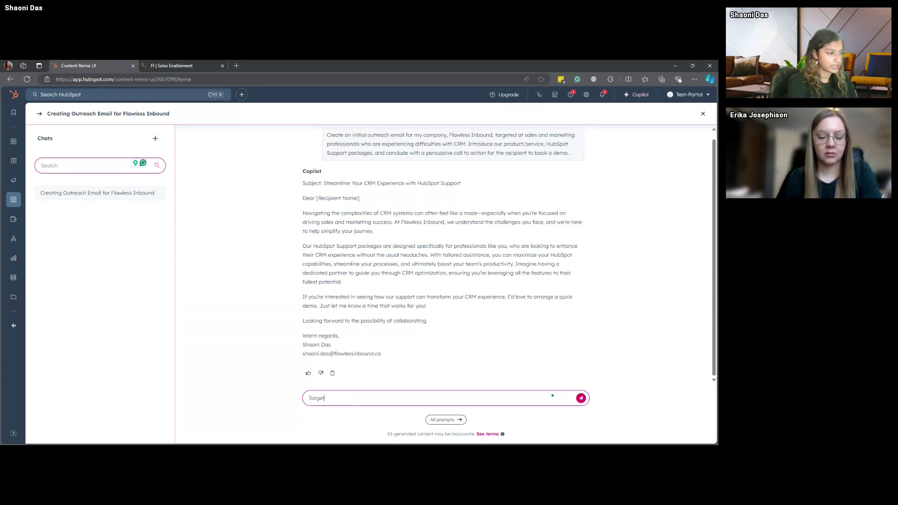
type(" the email t")
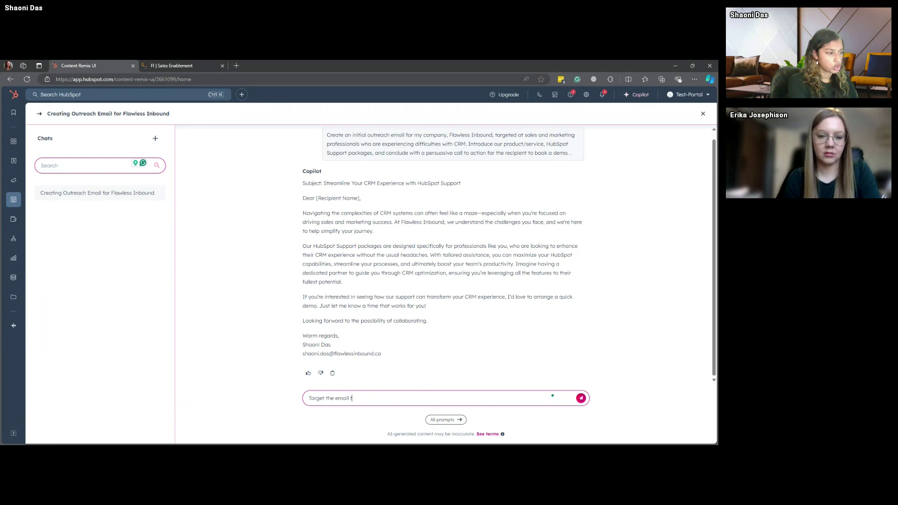
type("o the manufacturing industry")
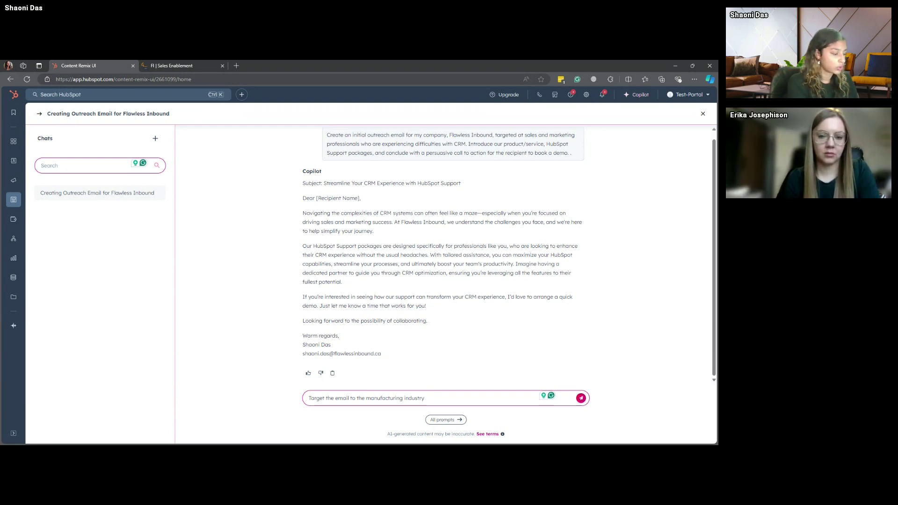
type(", the compan")
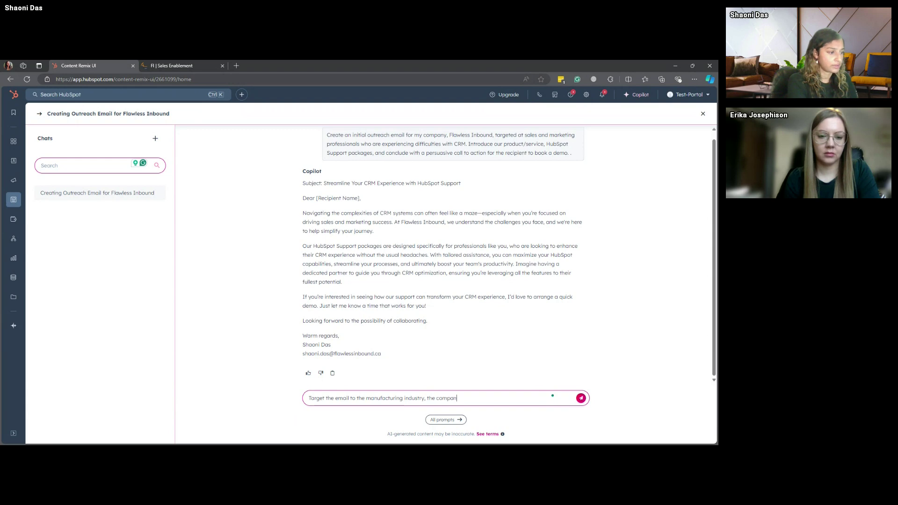
type("y's name is A")
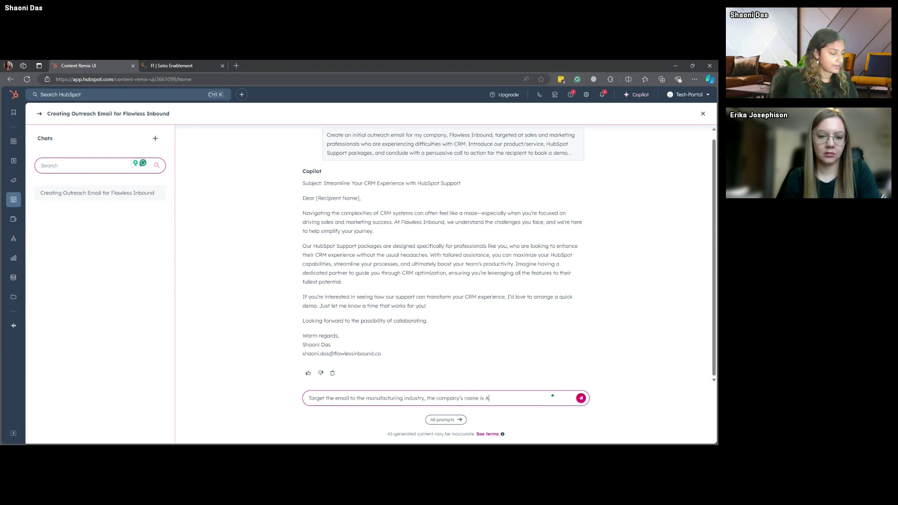
type("BC Plastics")
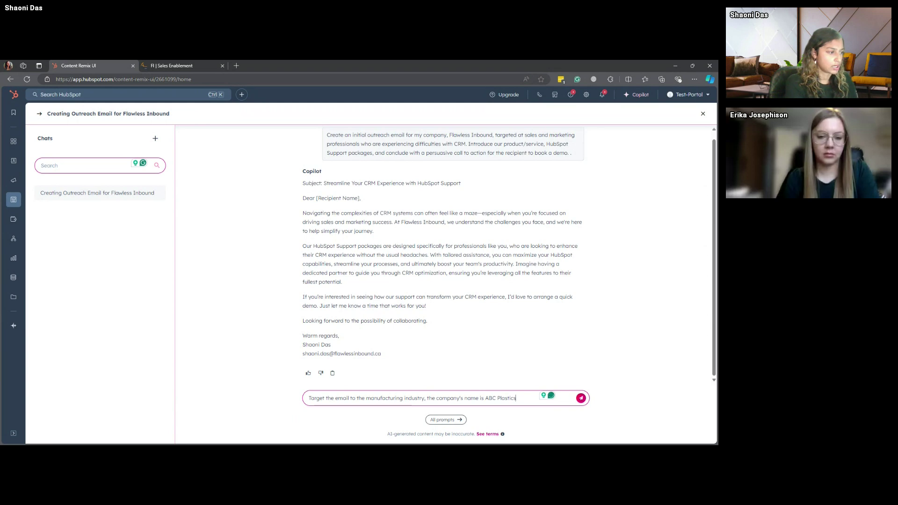
key("Return")
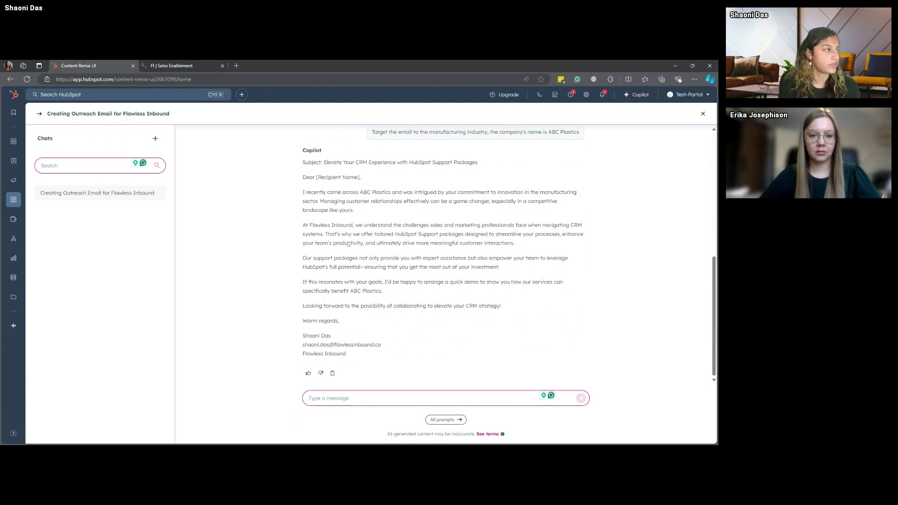
Compare the original outreach email with the revised version for ABC Plastics and copy the revised one.
scroll(349, 244, "up", 8)
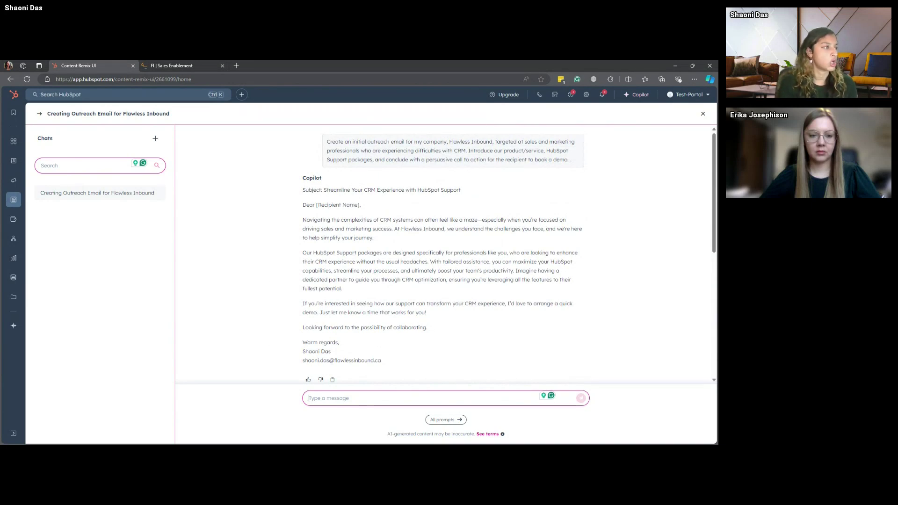
scroll(301, 271, "down", 8)
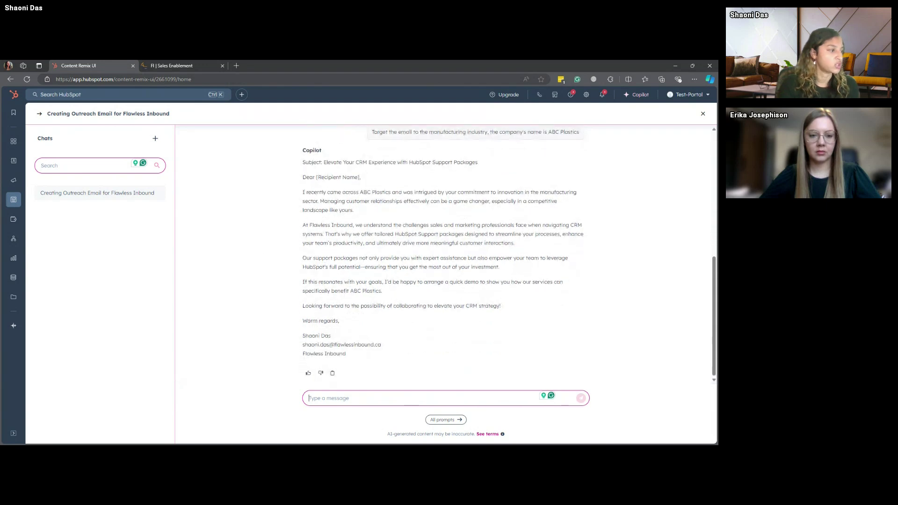
left_click(333, 374)
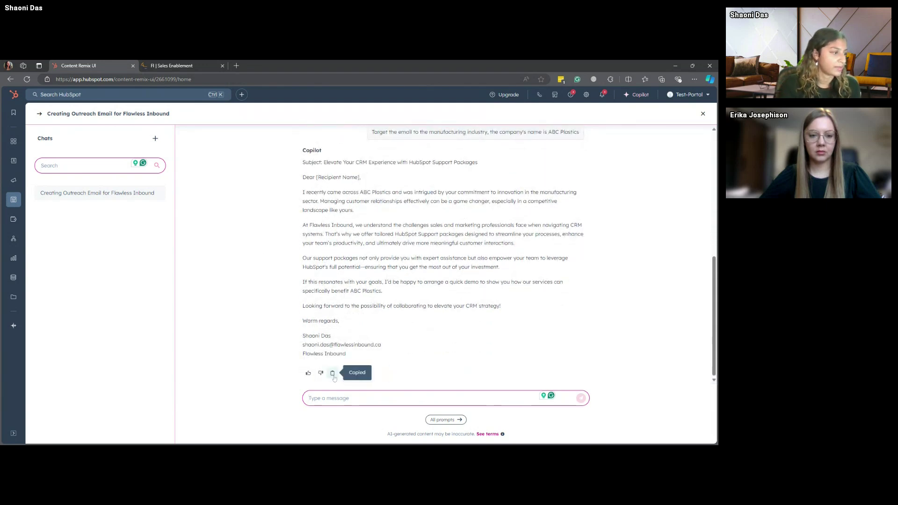
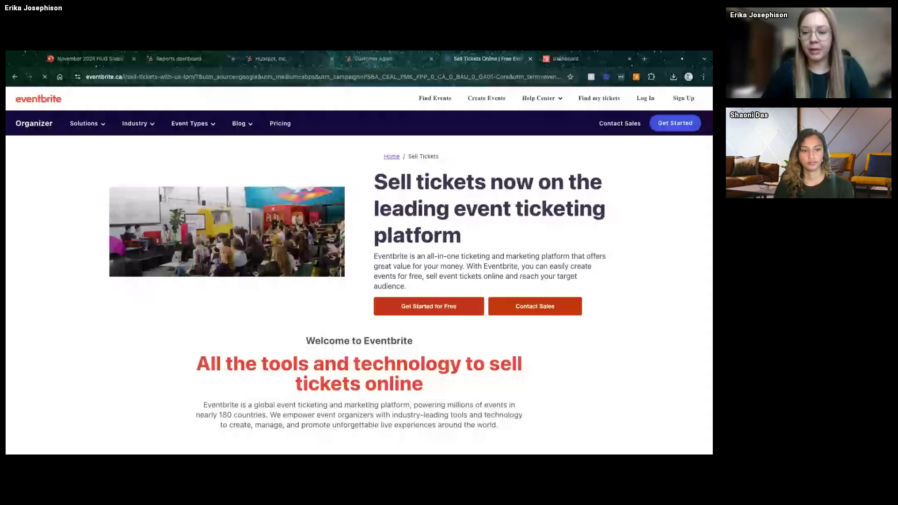
Switch to the Copilot chat on the reports dashboard and look over its Reporting prompts.
key("ctrl+2")
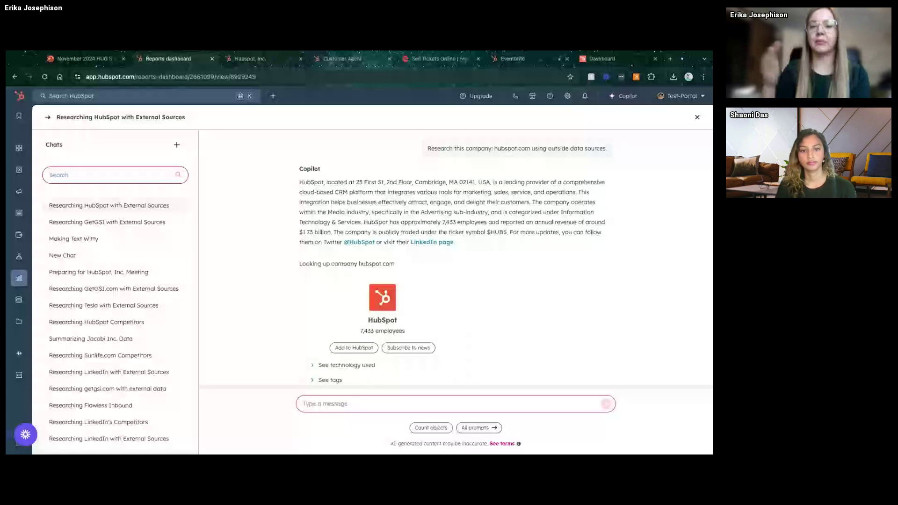
left_click(479, 427)
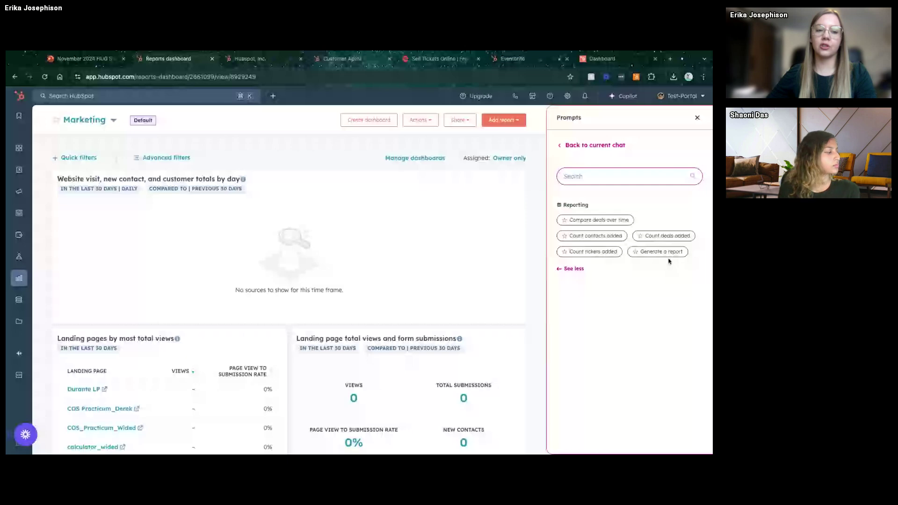
Examine the Finance target market in the Buyer Intent configuration, including its web technologies filter options and identified companies.
key("alt+Left")
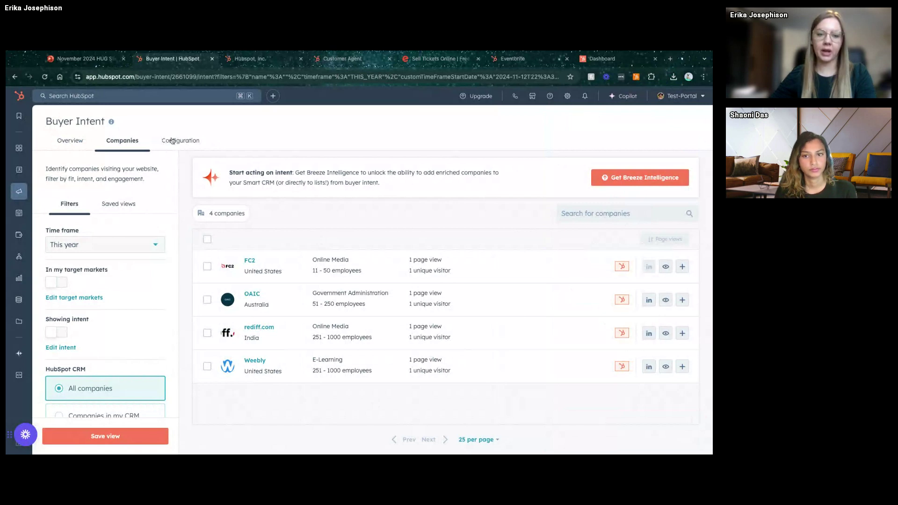
left_click(173, 140)
left_click(299, 207)
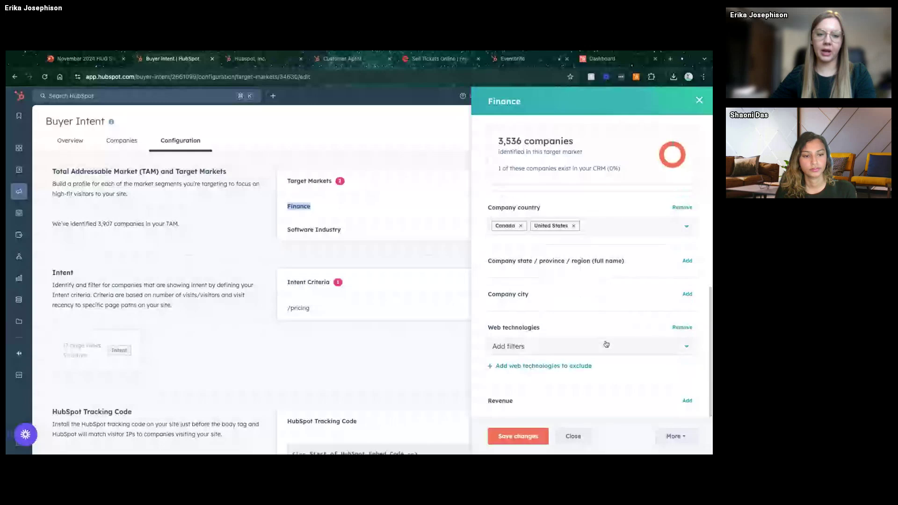
left_click(606, 345)
scroll(597, 393, "down", 3)
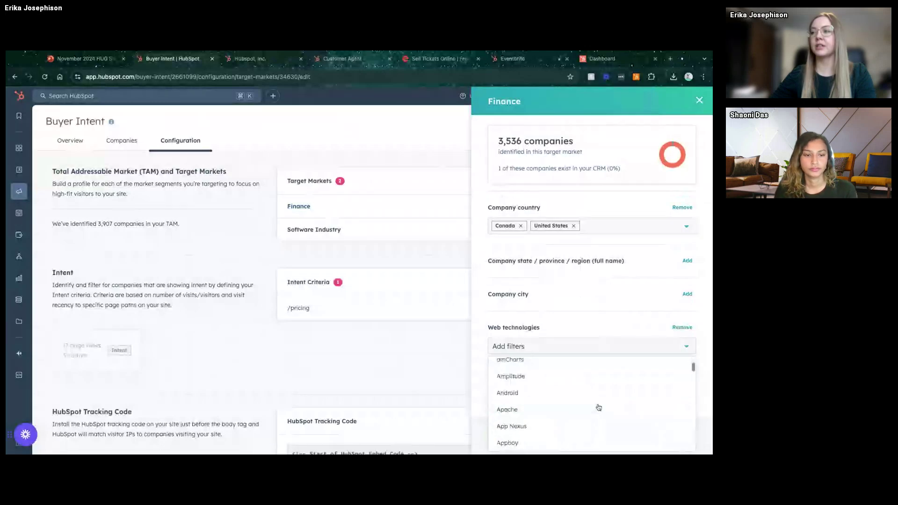
scroll(599, 408, "down", 3)
scroll(597, 411, "down", 3)
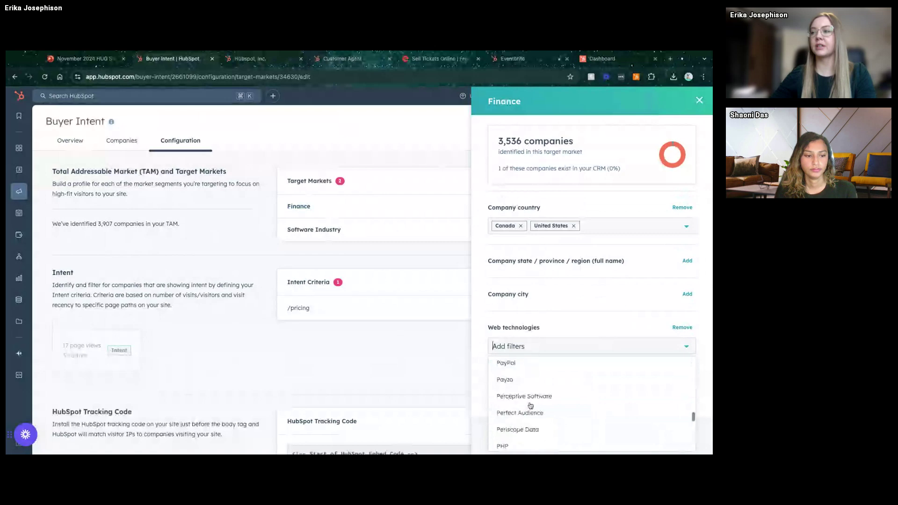
scroll(562, 403, "down", 5)
left_click(451, 302)
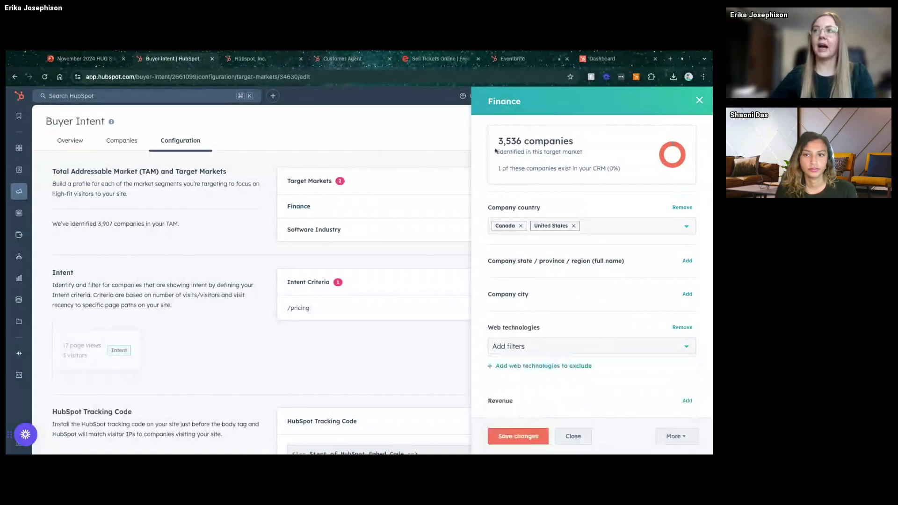
left_click_drag(495, 150, 582, 142)
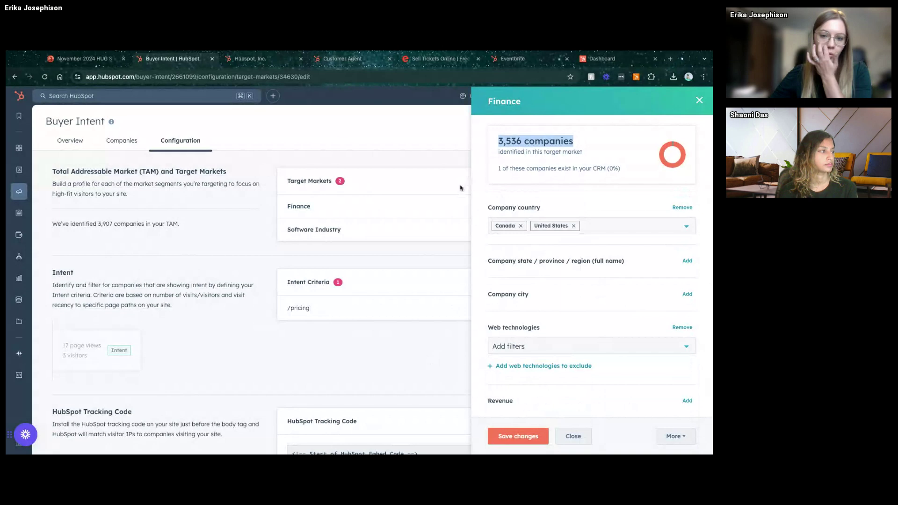
Return to the Buyer Intent companies list and filter it by one owner's name.
key("super+bracketleft")
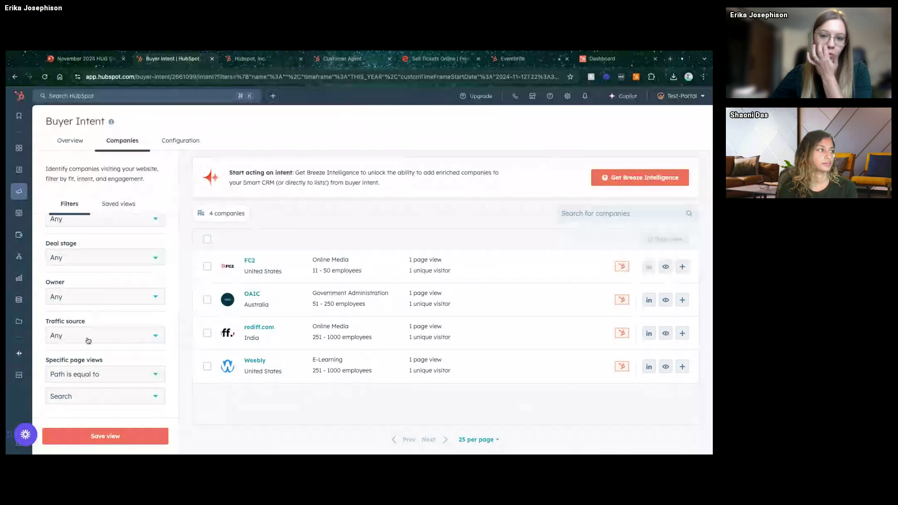
left_click(65, 299)
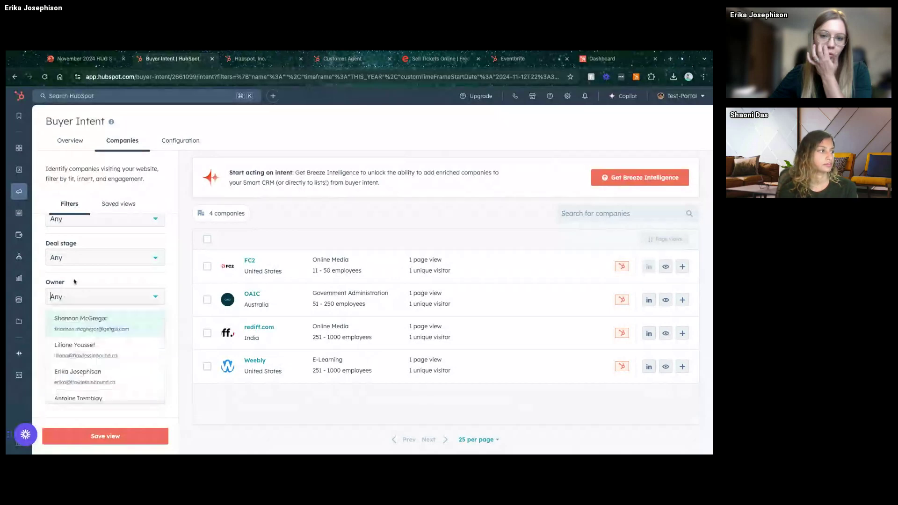
left_click(86, 374)
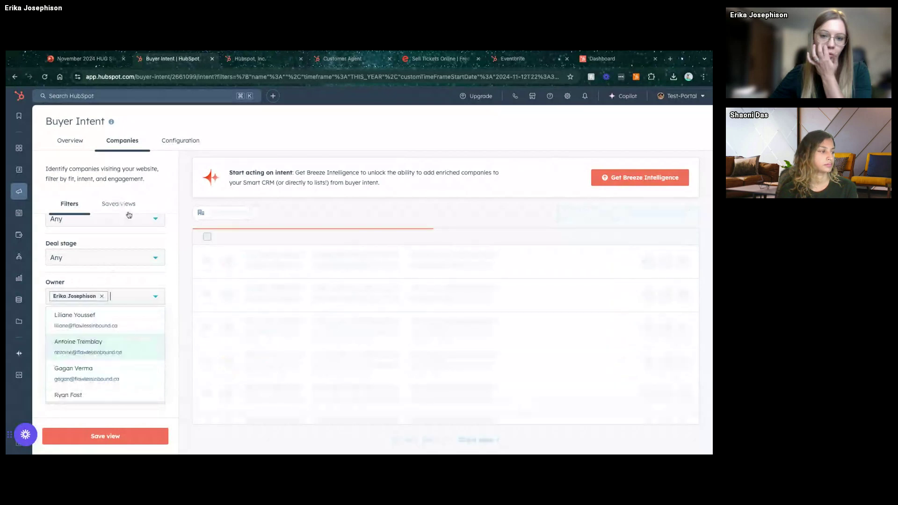
left_click(177, 285)
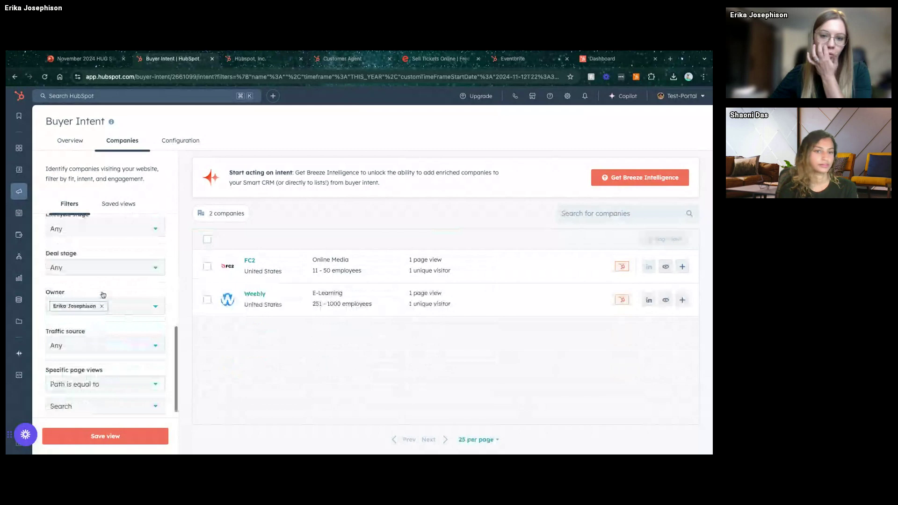
Look over the Buyer Intent company filters and the notice about acting on intent with Breeze Intelligence.
scroll(103, 295, "up", 5)
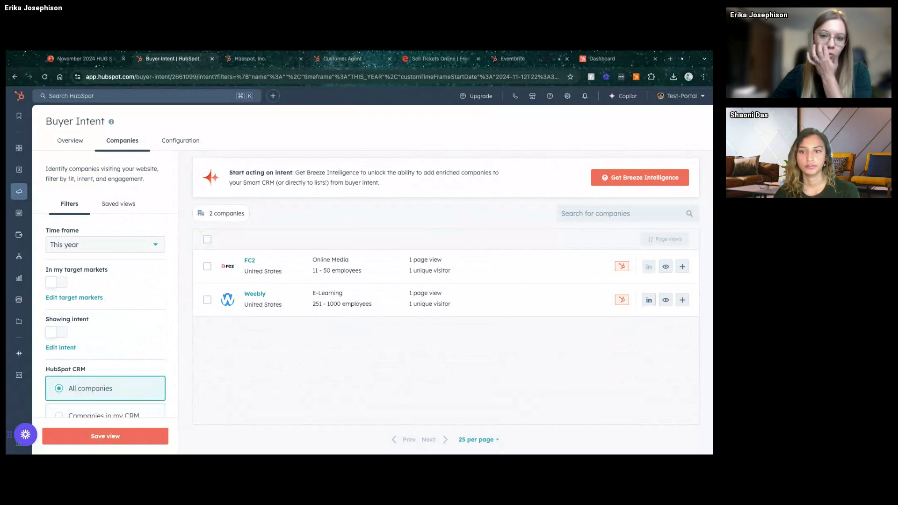
triple_click(328, 178)
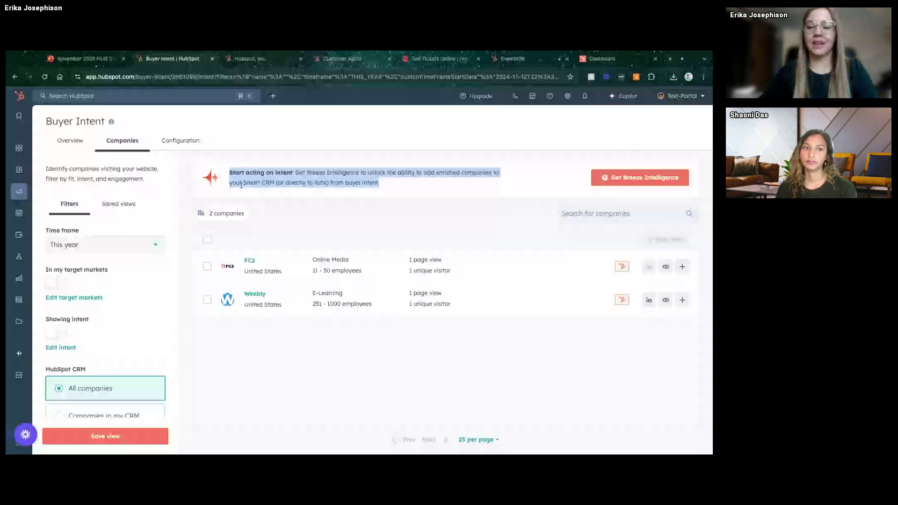
left_click(241, 185)
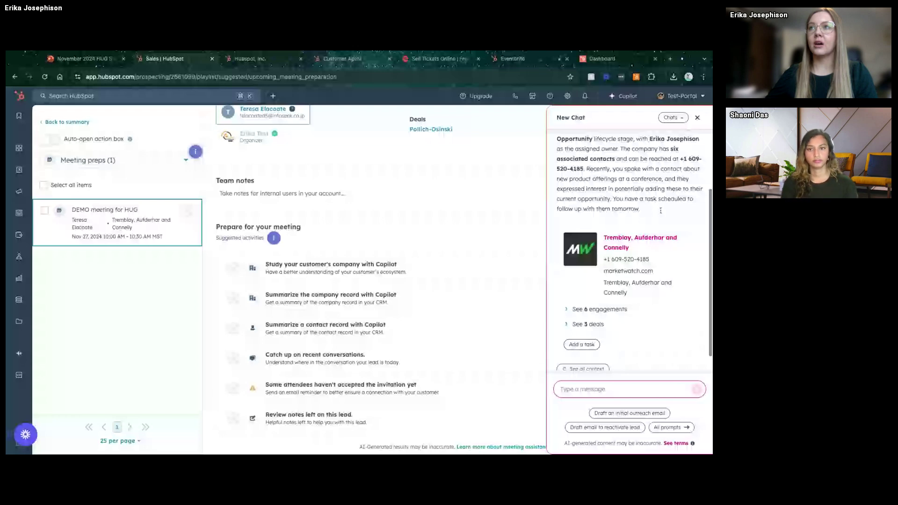
Review Copilot's company summary and its engagements for the DEMO meeting for HUG, and close the chat to see the meeting details.
left_click_drag(660, 211, 586, 169)
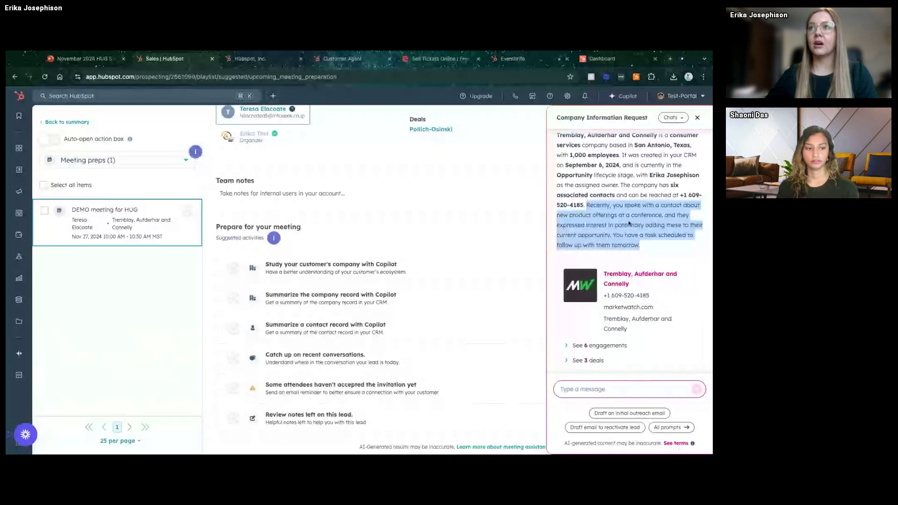
left_click(651, 253)
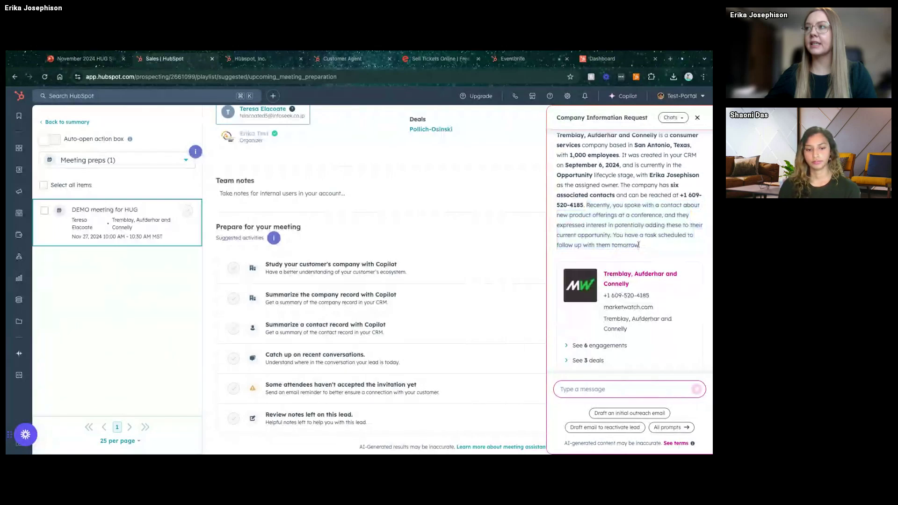
scroll(578, 287, "down", 2)
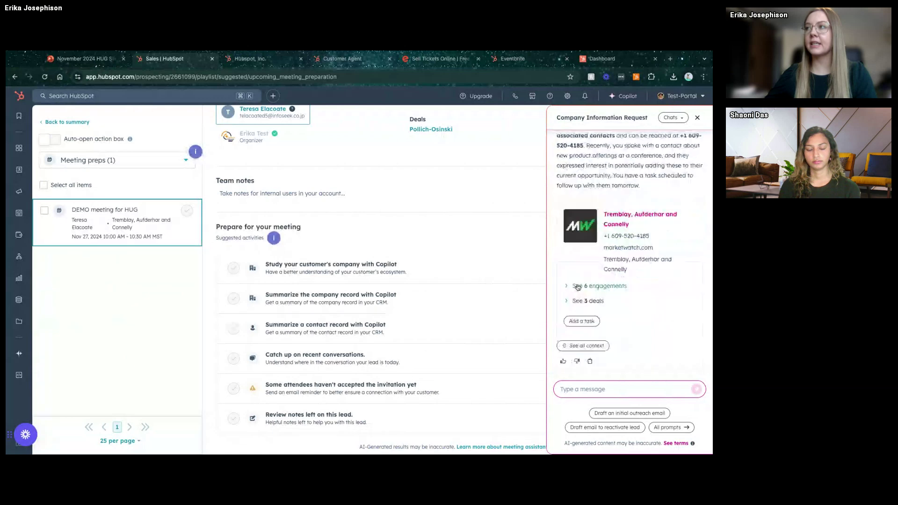
left_click(578, 287)
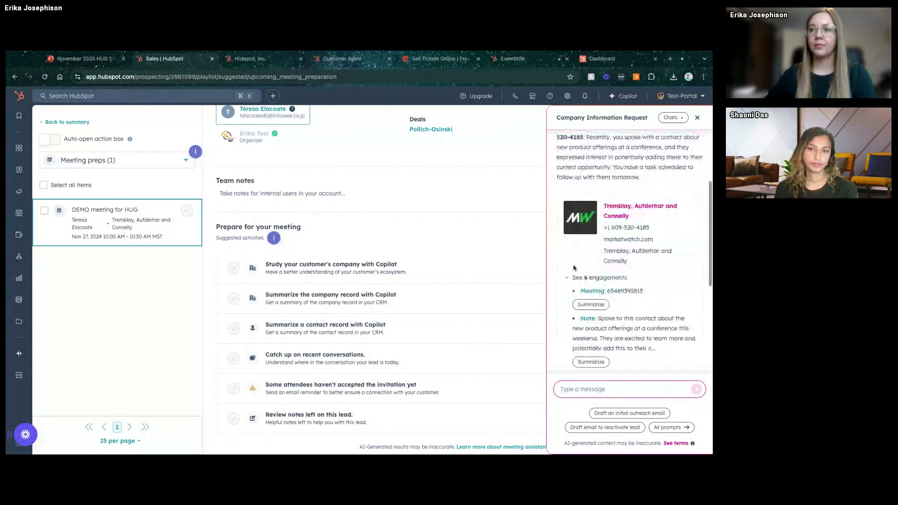
scroll(574, 268, "down", 5)
left_click(697, 117)
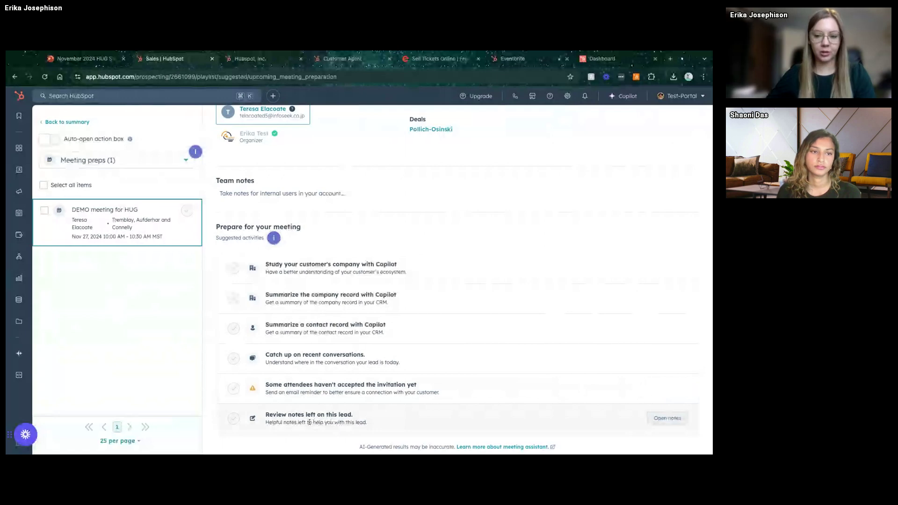
scroll(310, 423, "up", 2)
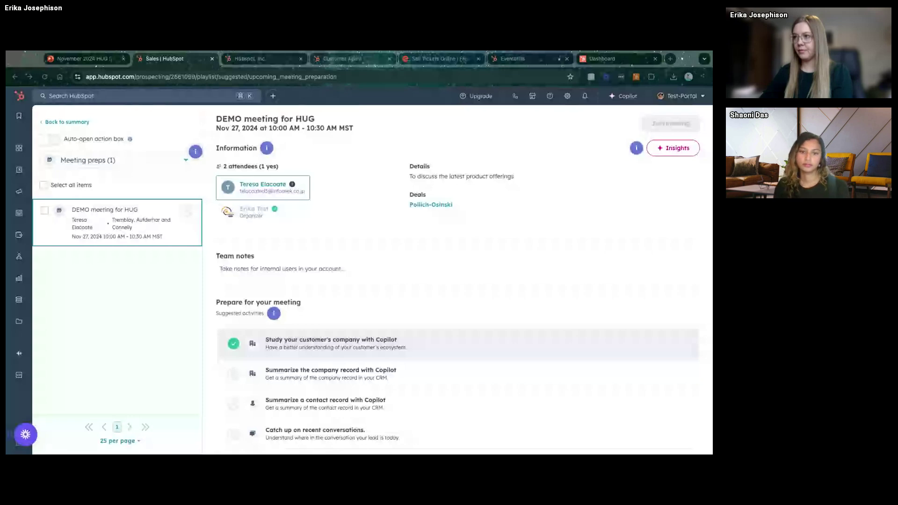
Go back to the Customer Agent preview and read Trial Agent's answer to "Why do I need a CRM?".
key("alt+Left")
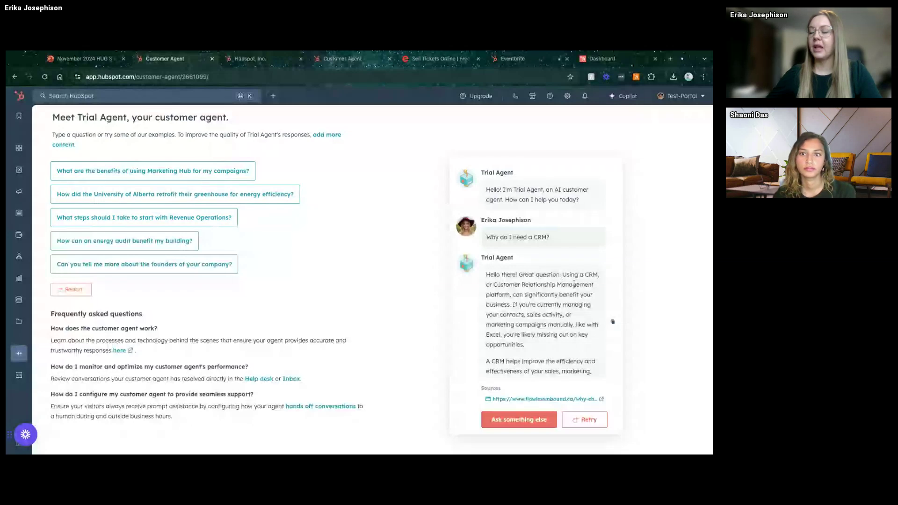
scroll(575, 283, "down", 5)
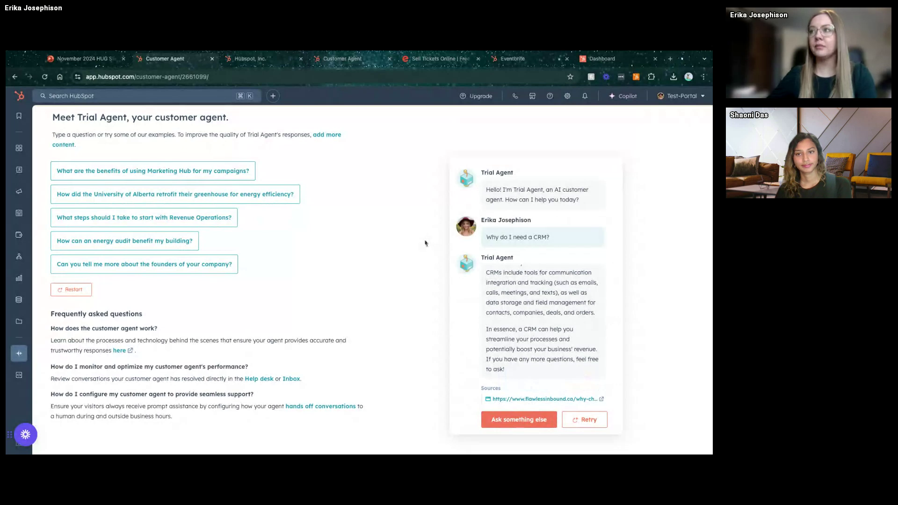
scroll(425, 245, "up", 1)
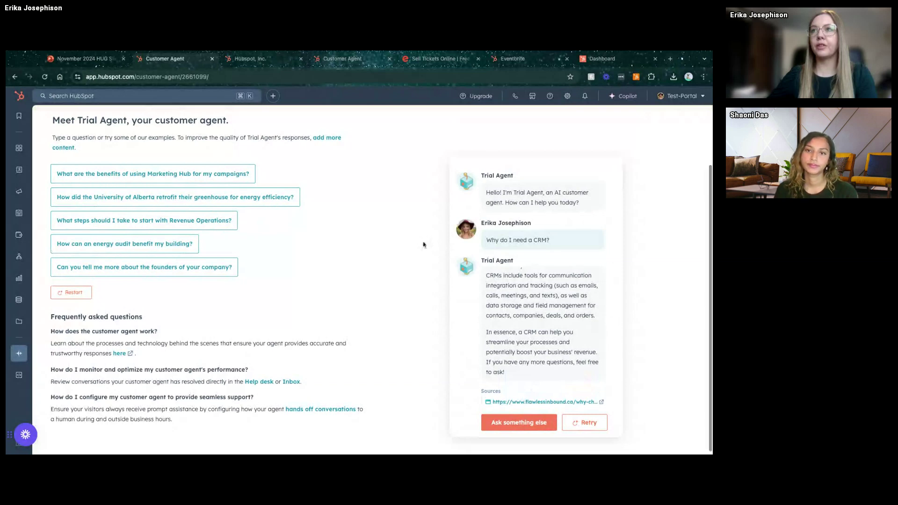
scroll(309, 261, "up", 3)
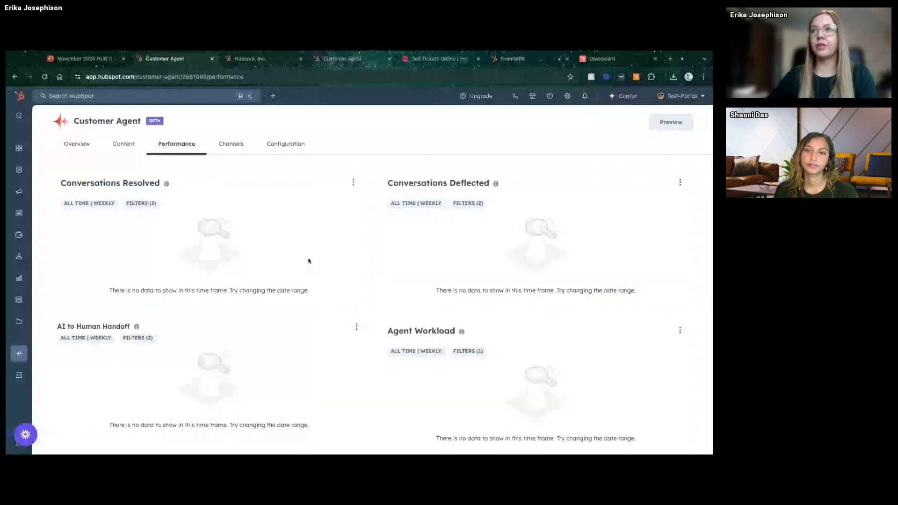
Look over the Customer Agent's channels and set Trial Agent's personality to Professional in its general configuration.
left_click(236, 146)
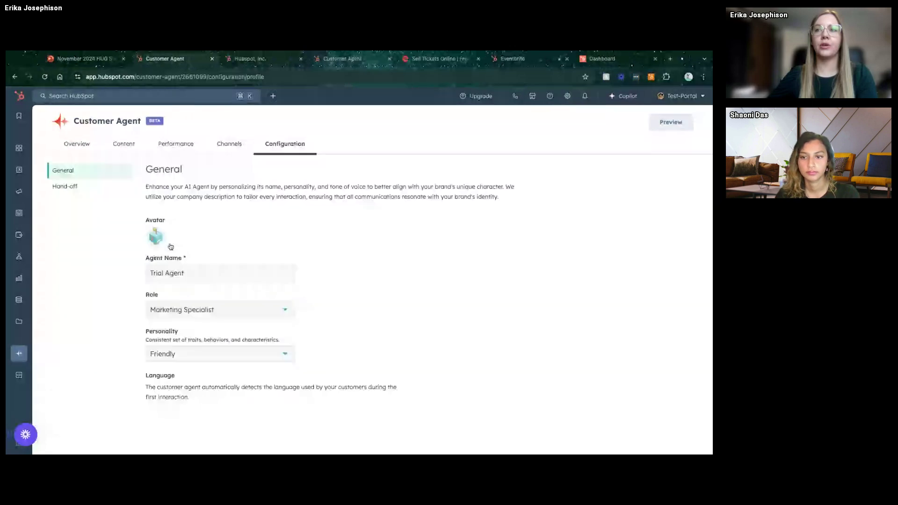
left_click(206, 360)
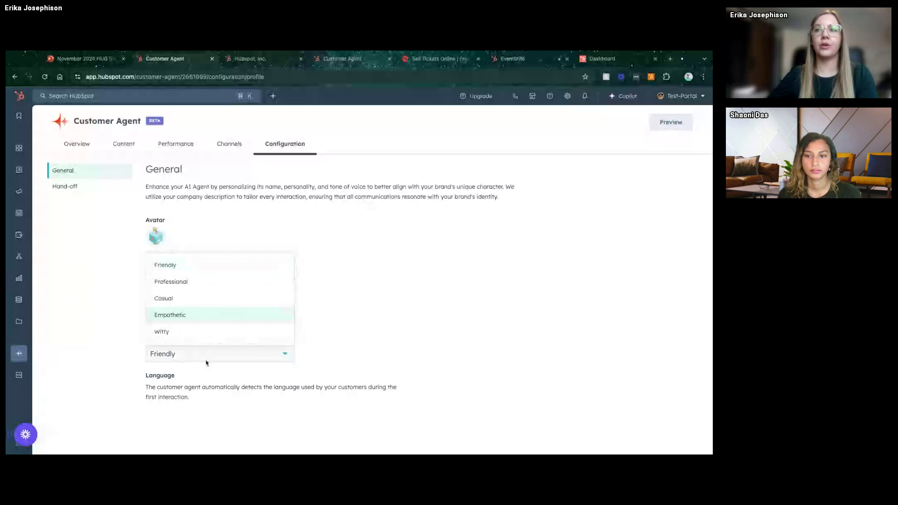
left_click(171, 281)
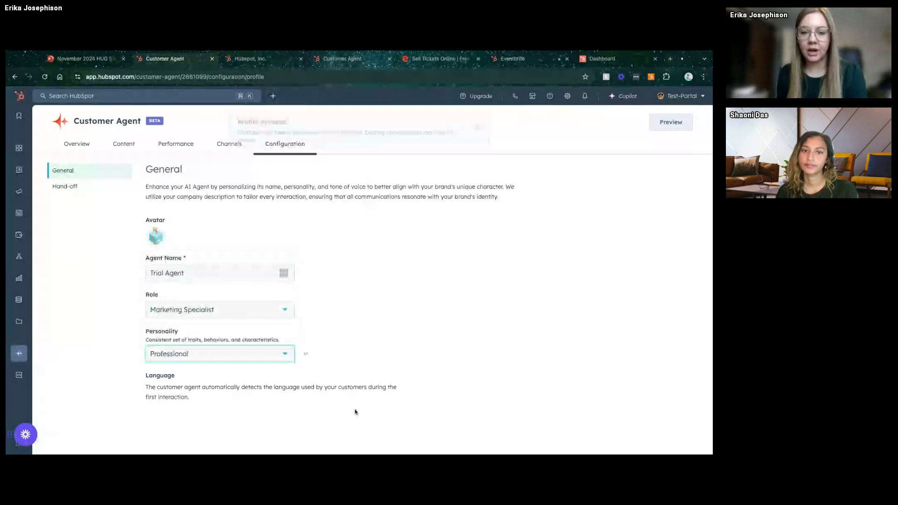
Switch to the November 2024 HUG Slides presentation in PowerPoint, showing the Join the LinkedIn Group slide.
key("super+1")
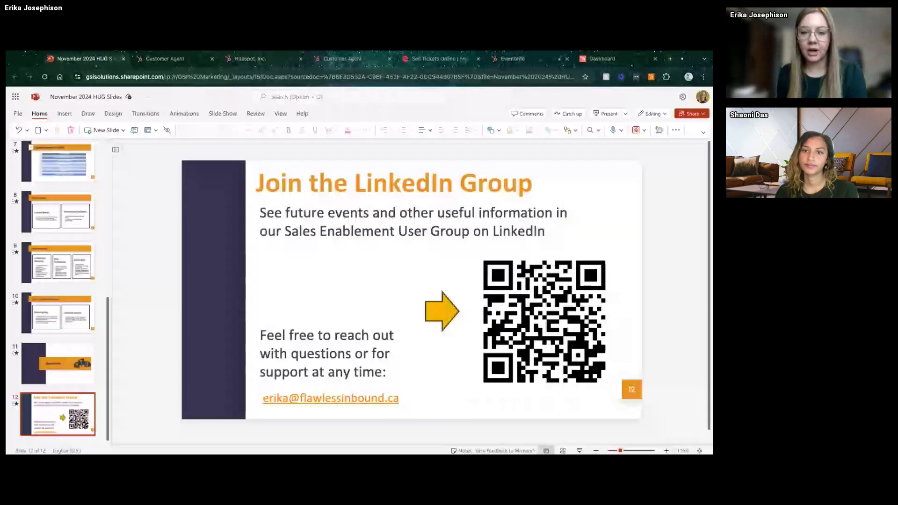